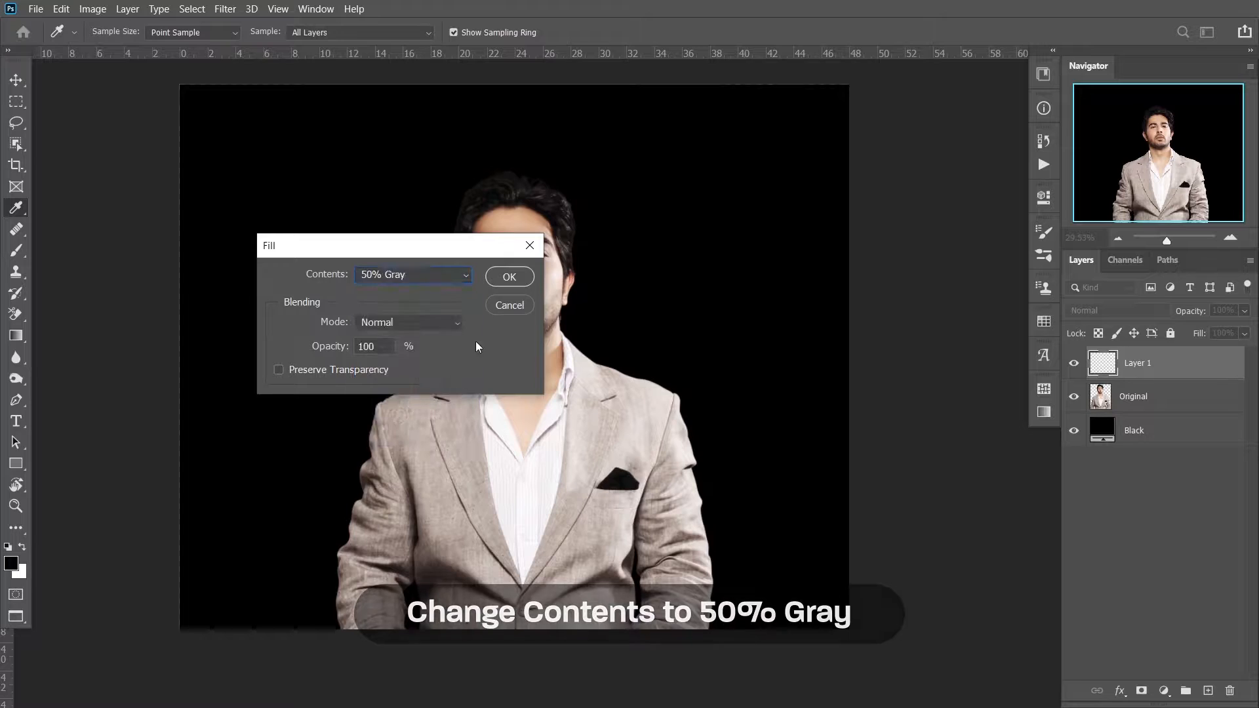
Fill Layer 1 with 50% Gray and start a Halftone Pattern filter on it with the Line pattern type
{"action": "left_click", "coordinate": [510, 277]}
{"action": "key", "text": "v"}
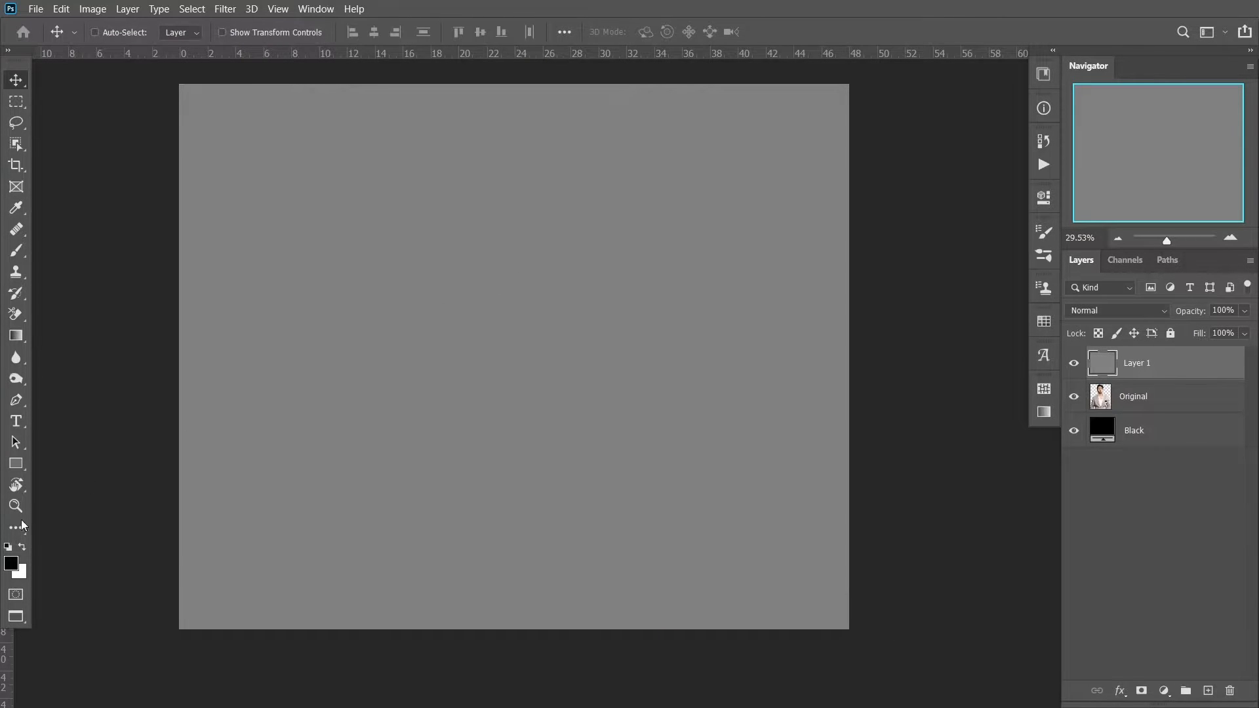
{"action": "left_click", "coordinate": [225, 9]}
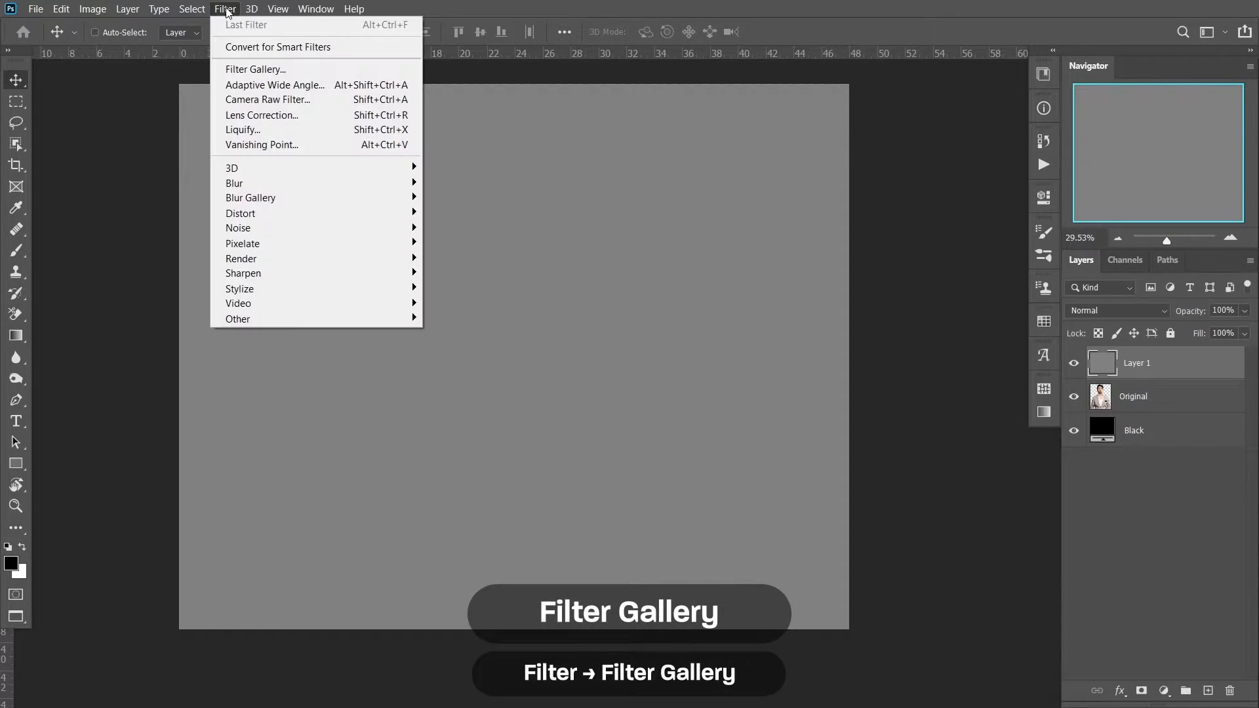
{"action": "left_click", "coordinate": [247, 71]}
{"action": "left_click", "coordinate": [815, 42]}
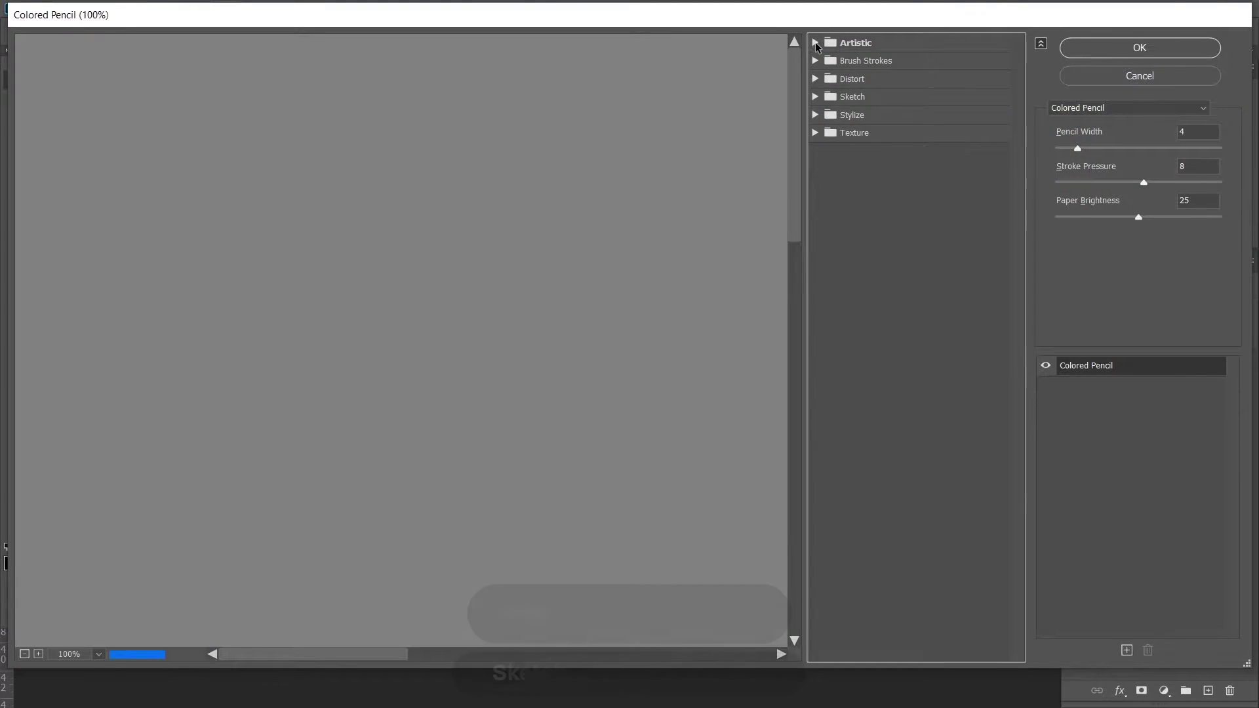
{"action": "left_click", "coordinate": [814, 97]}
{"action": "left_click", "coordinate": [841, 241]}
{"action": "left_click", "coordinate": [1173, 201]}
{"action": "left_click", "coordinate": [1155, 241]}
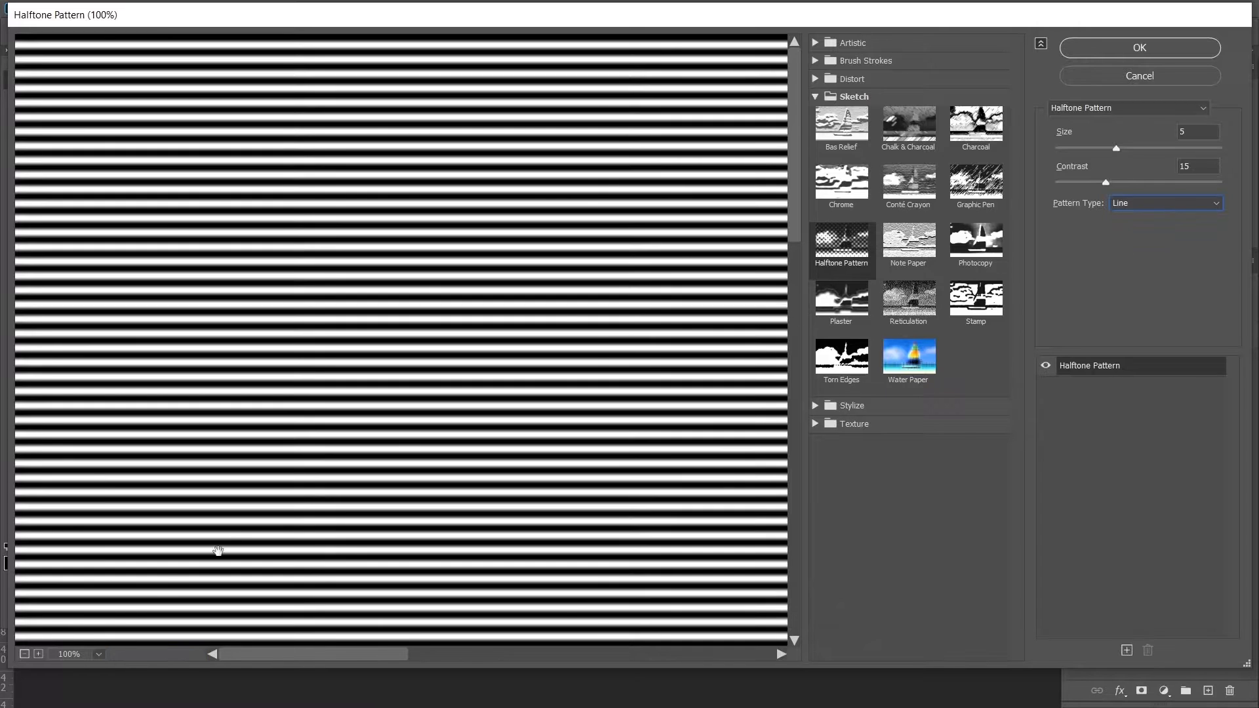
Set the halftone lines to size 8 and contrast 45, checking them at 25% and 100% preview, and apply the filter
{"action": "left_click", "coordinate": [83, 658]}
{"action": "left_click", "coordinate": [103, 387]}
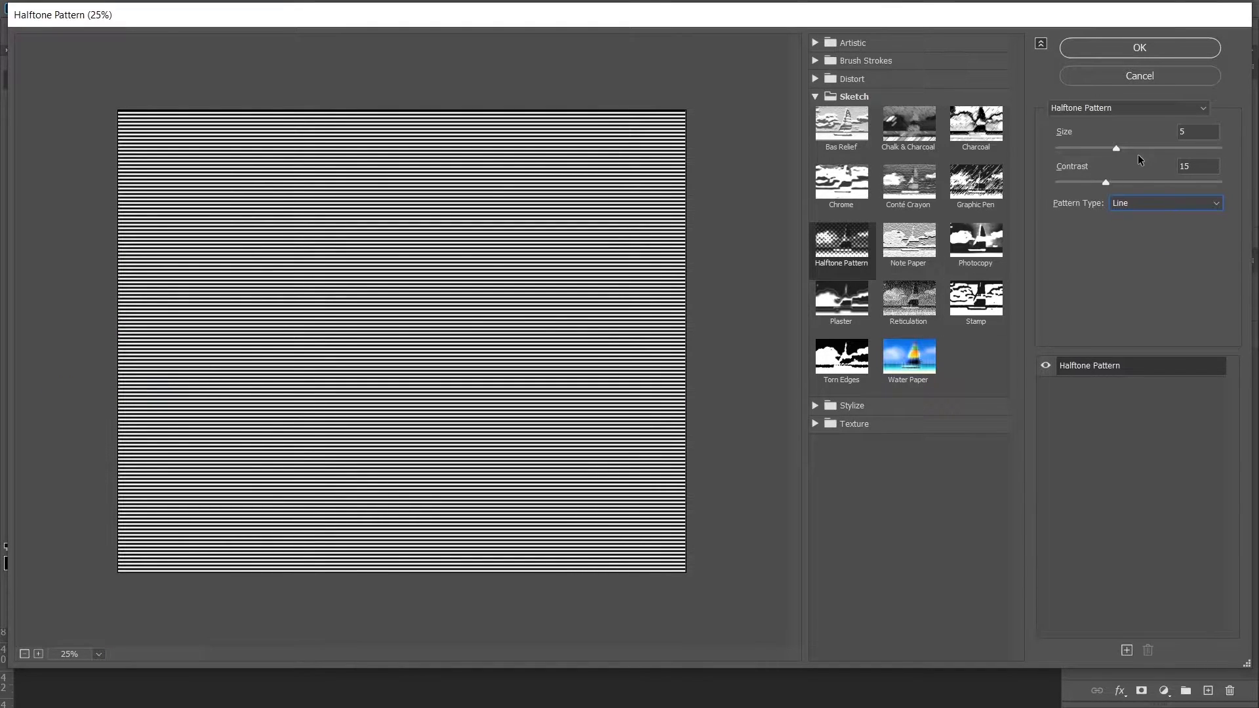
{"action": "left_click_drag", "start_coordinate": [1143, 148], "coordinate": [1155, 148]}
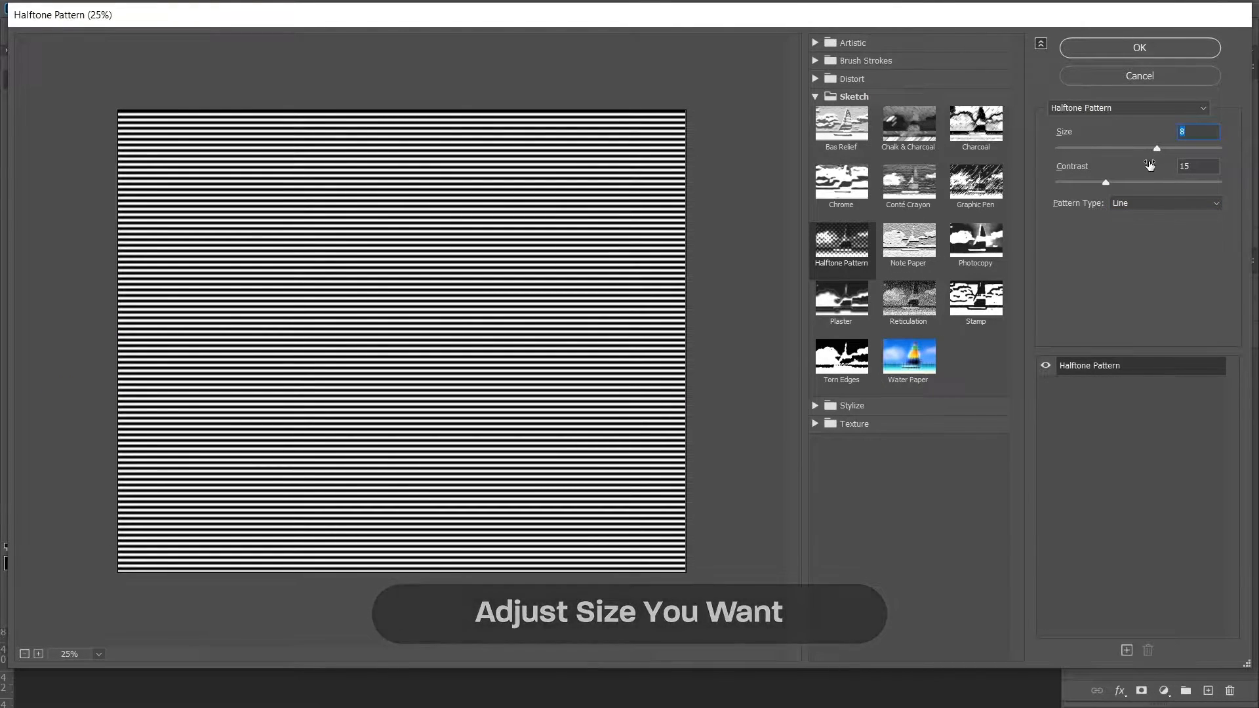
{"action": "left_click_drag", "start_coordinate": [1108, 182], "coordinate": [1204, 182]}
{"action": "left_click", "coordinate": [98, 654]}
{"action": "left_click", "coordinate": [72, 450]}
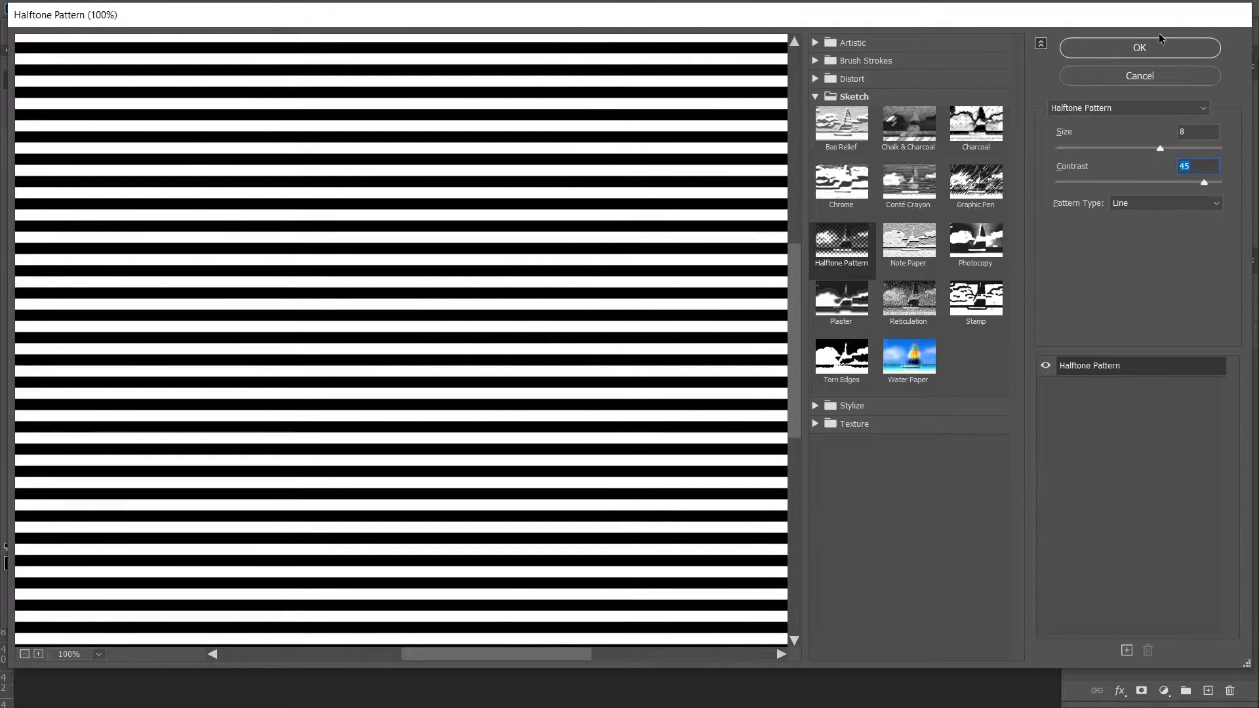
{"action": "left_click", "coordinate": [1160, 49]}
Load the white stripes of Layer 1 as a selection from the composite channel
{"action": "left_click", "coordinate": [1124, 260]}
{"action": "left_click", "coordinate": [1095, 328], "text": "ctrl"}
{"action": "left_click", "coordinate": [1087, 260]}
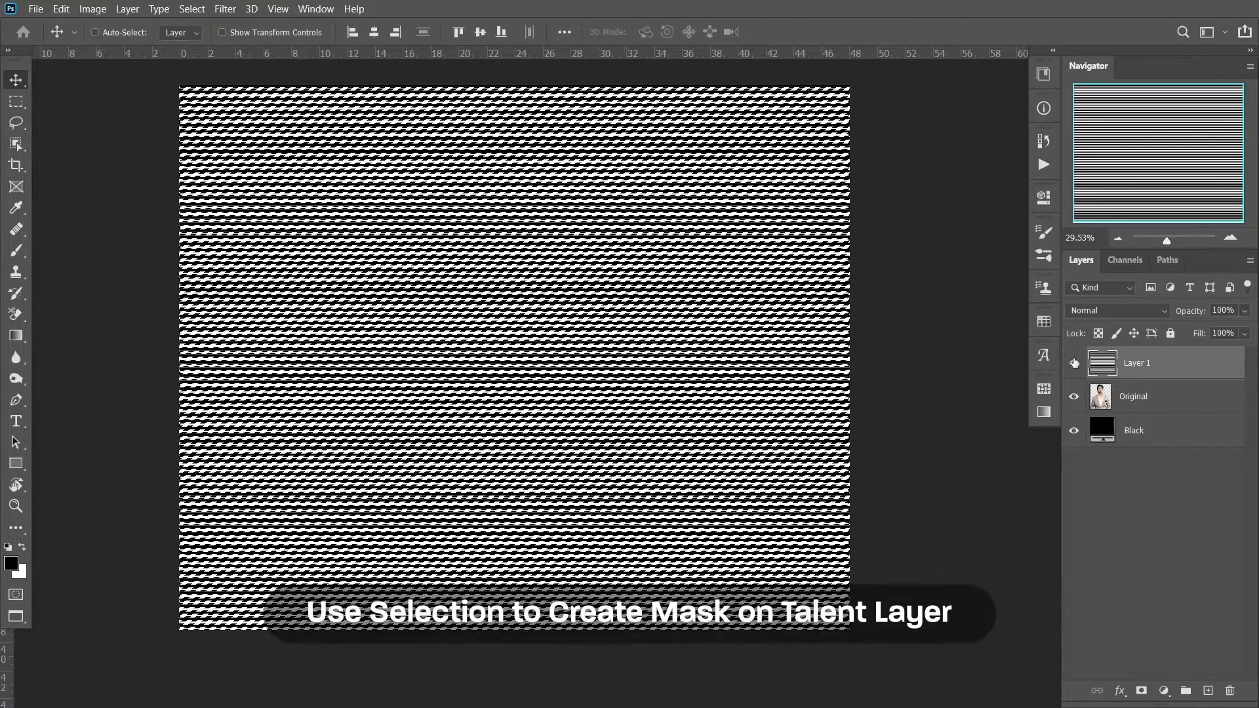
Mask the Original layer with the stripe selection and move the hidden Layer 1 below the Black layer
{"action": "left_click", "coordinate": [1074, 362]}
{"action": "left_click", "coordinate": [1147, 396]}
{"action": "left_click", "coordinate": [1142, 692]}
{"action": "left_click_drag", "start_coordinate": [1136, 363], "coordinate": [1164, 491]}
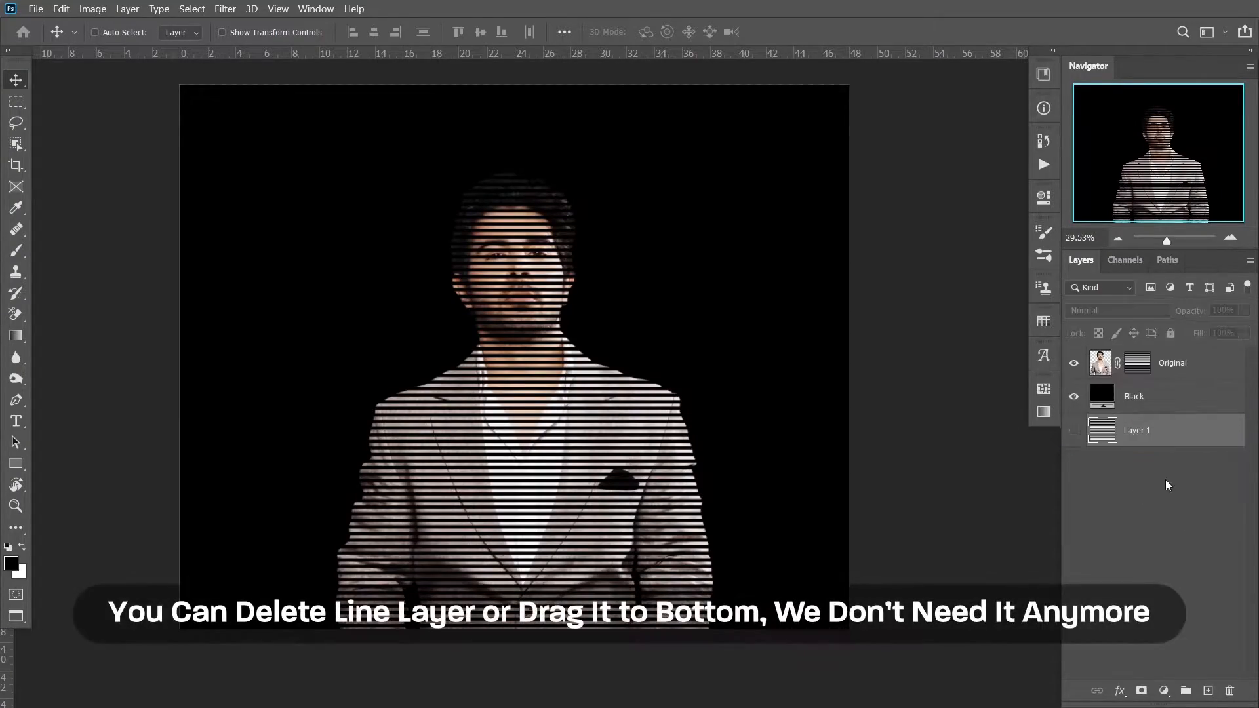
Create two copies of the masked Original layer beneath it, named Blur and Blur 2
{"action": "left_click", "coordinate": [1108, 366]}
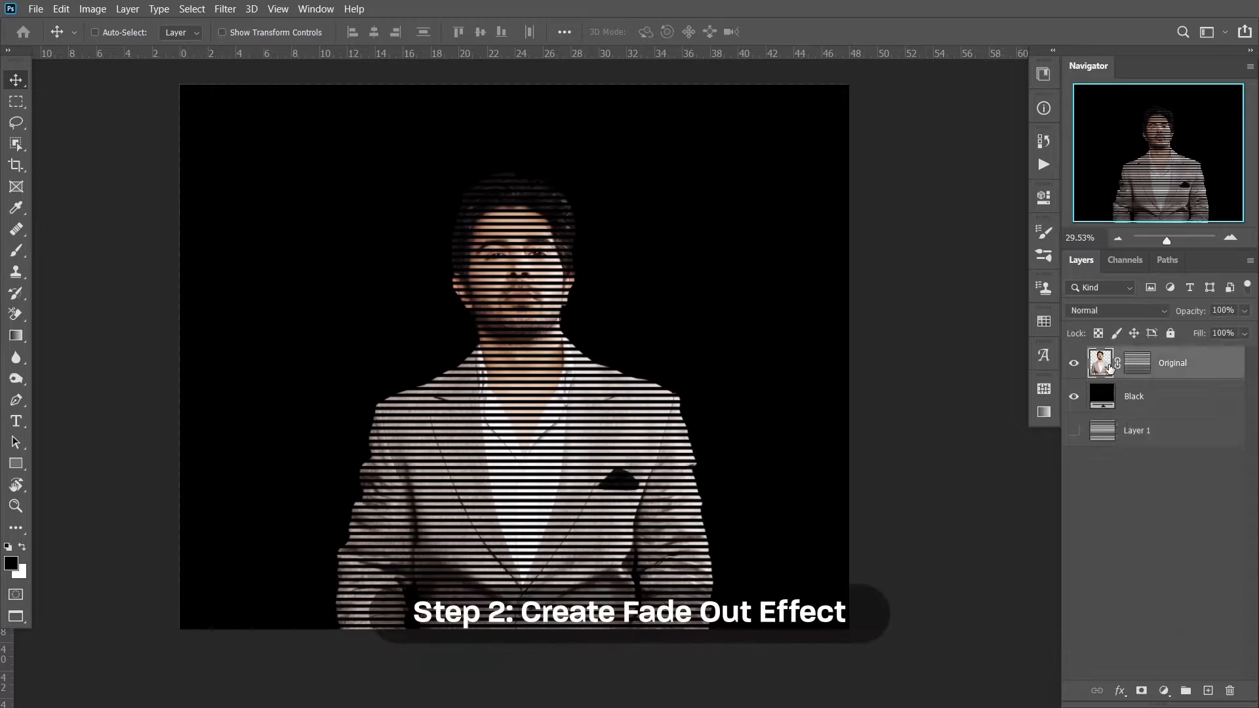
{"action": "key", "text": "ctrl+j"}
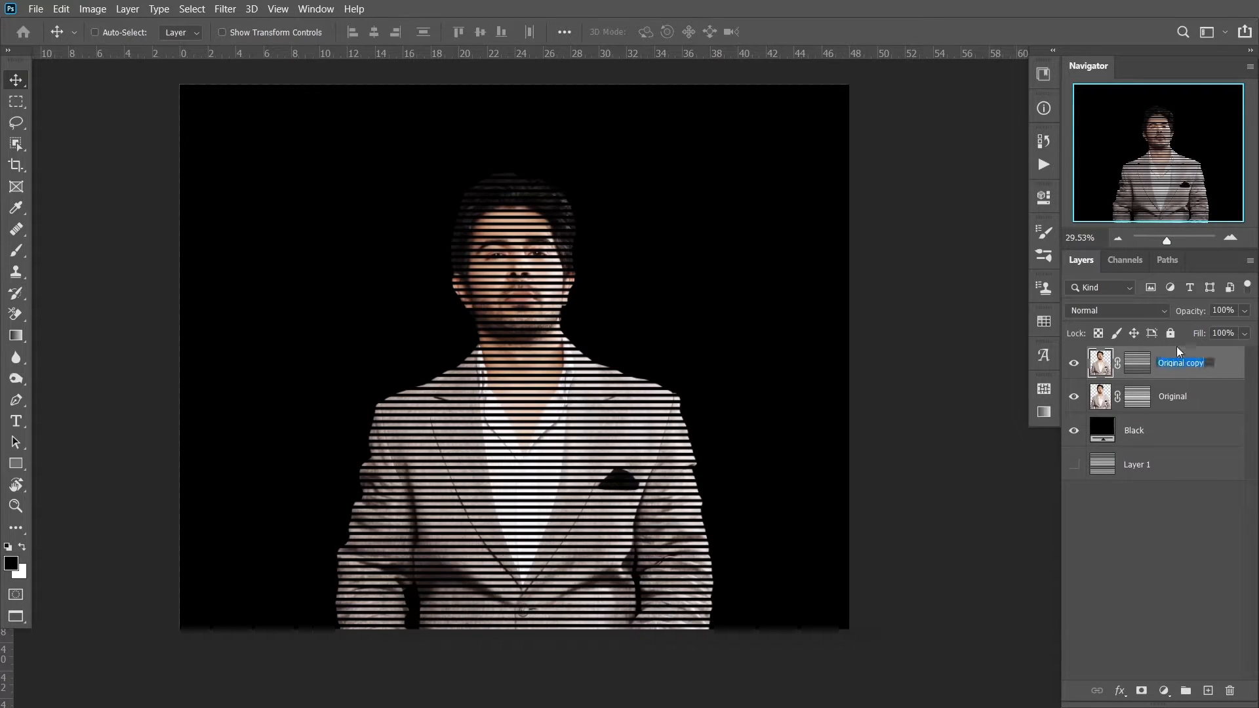
{"action": "key", "text": "Return"}
{"action": "left_click_drag", "start_coordinate": [1179, 362], "coordinate": [1210, 411]}
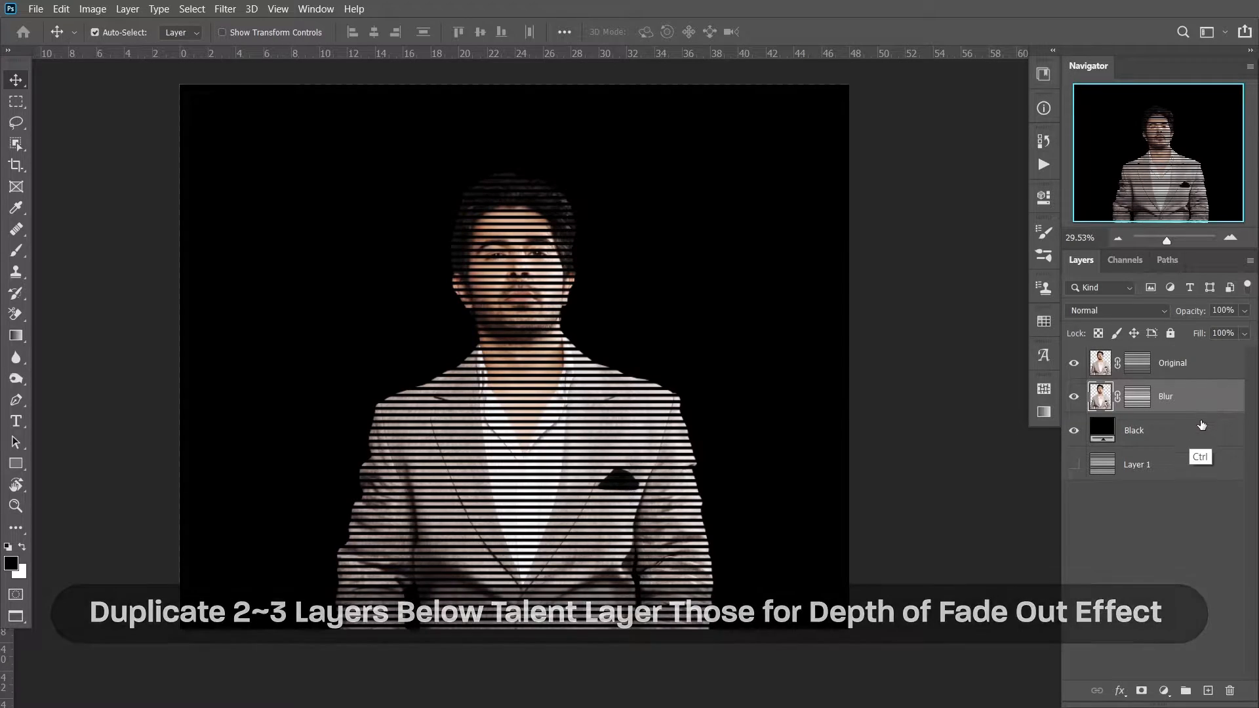
{"action": "key", "text": "ctrl+j"}
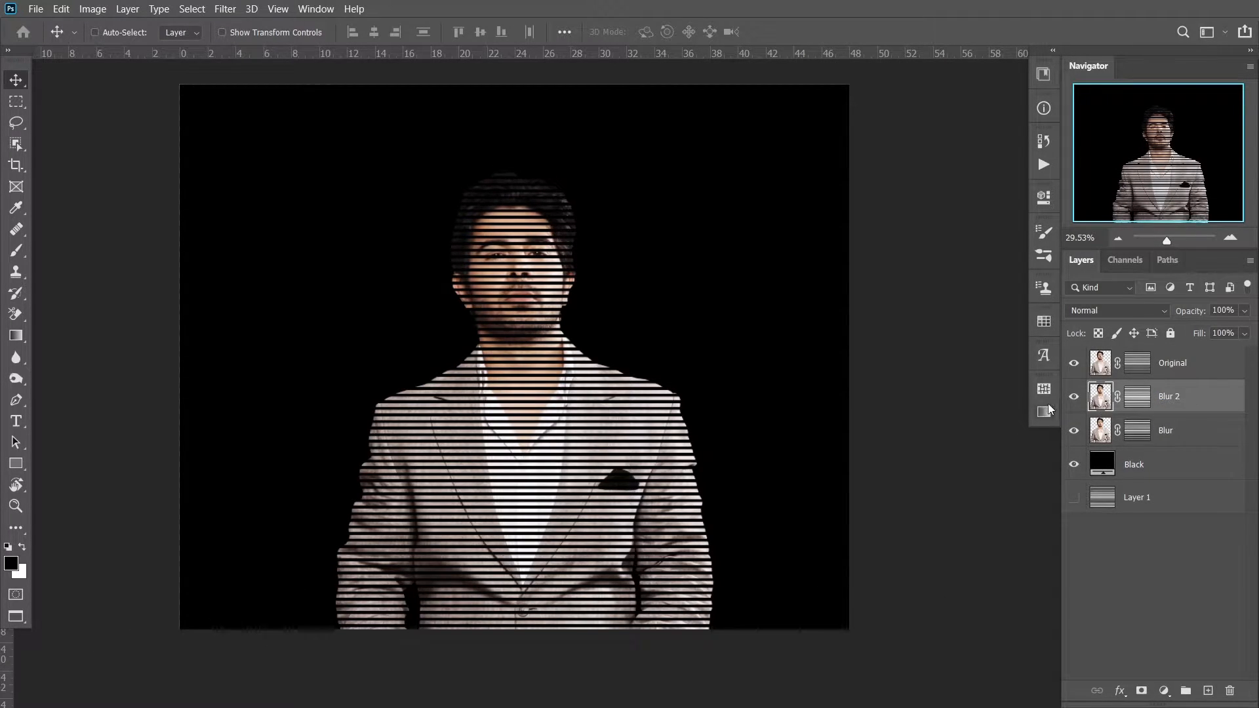
Apply a Motion Blur to the image of the Blur layer at angle 0° with a distance of 1298 pixels
{"action": "left_click", "coordinate": [1101, 433]}
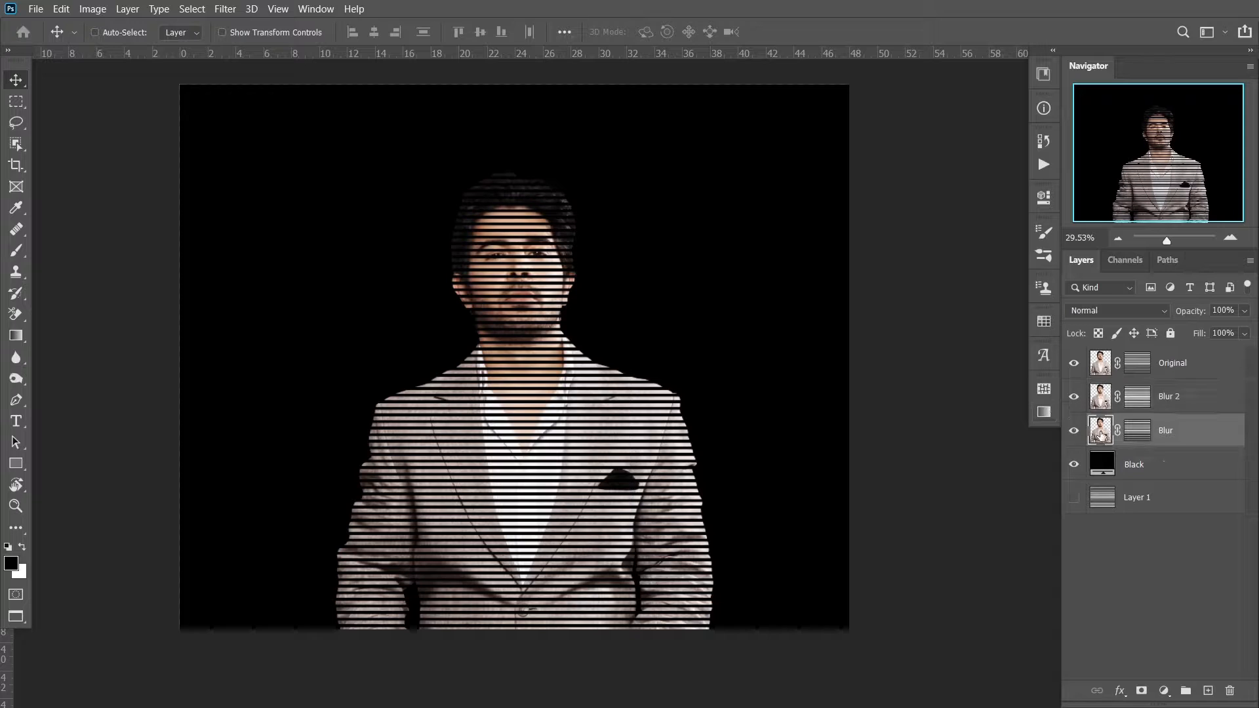
{"action": "left_click", "coordinate": [224, 9]}
{"action": "mouse_move", "coordinate": [265, 183]}
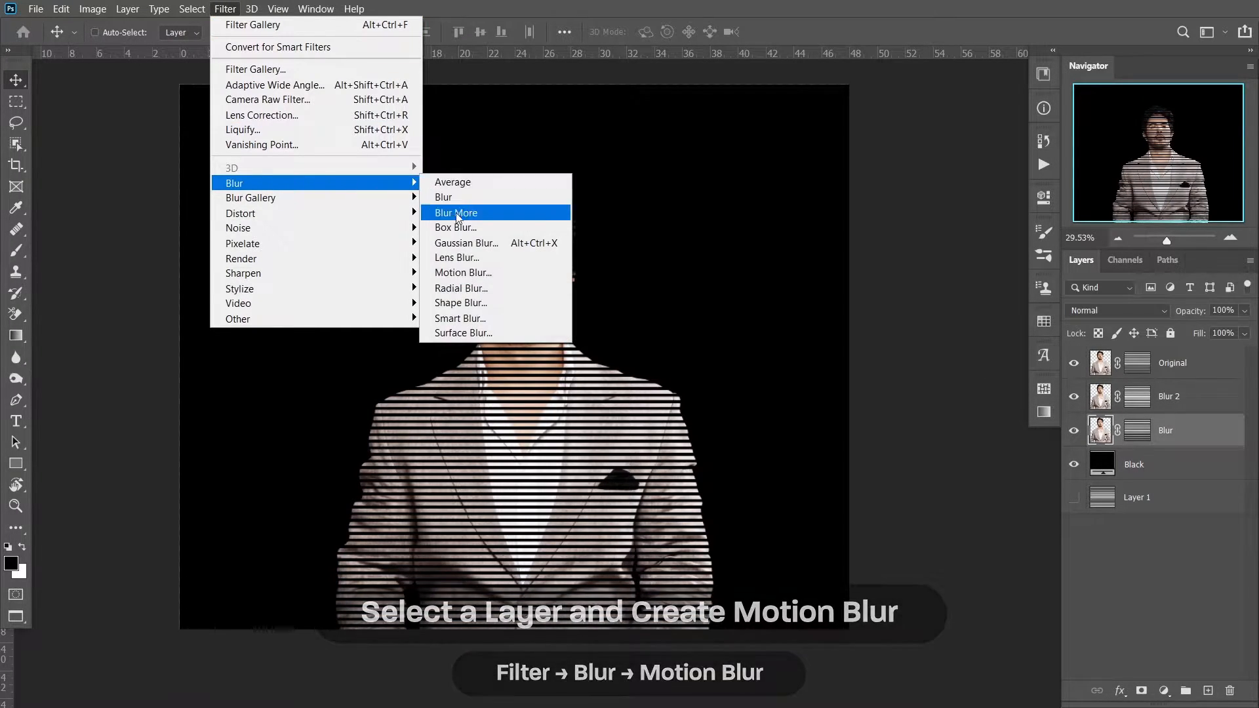
{"action": "left_click", "coordinate": [466, 271]}
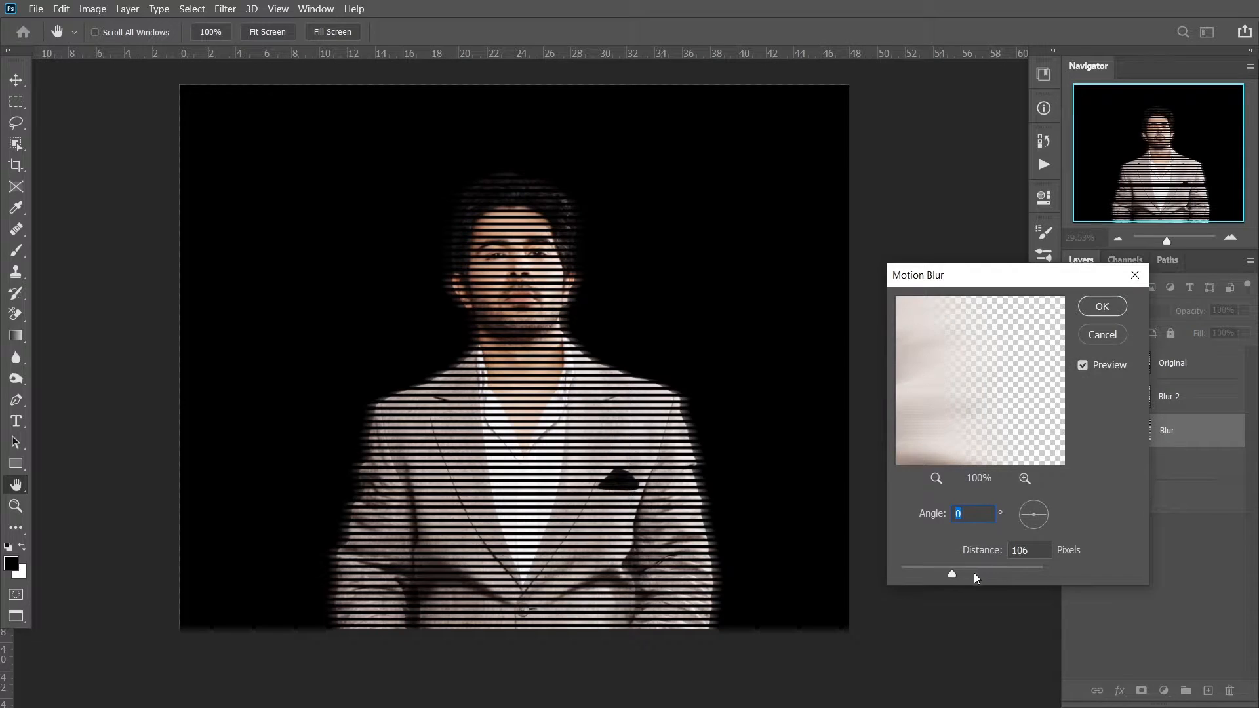
{"action": "left_click_drag", "start_coordinate": [994, 572], "coordinate": [1025, 572]}
{"action": "left_click", "coordinate": [1118, 306]}
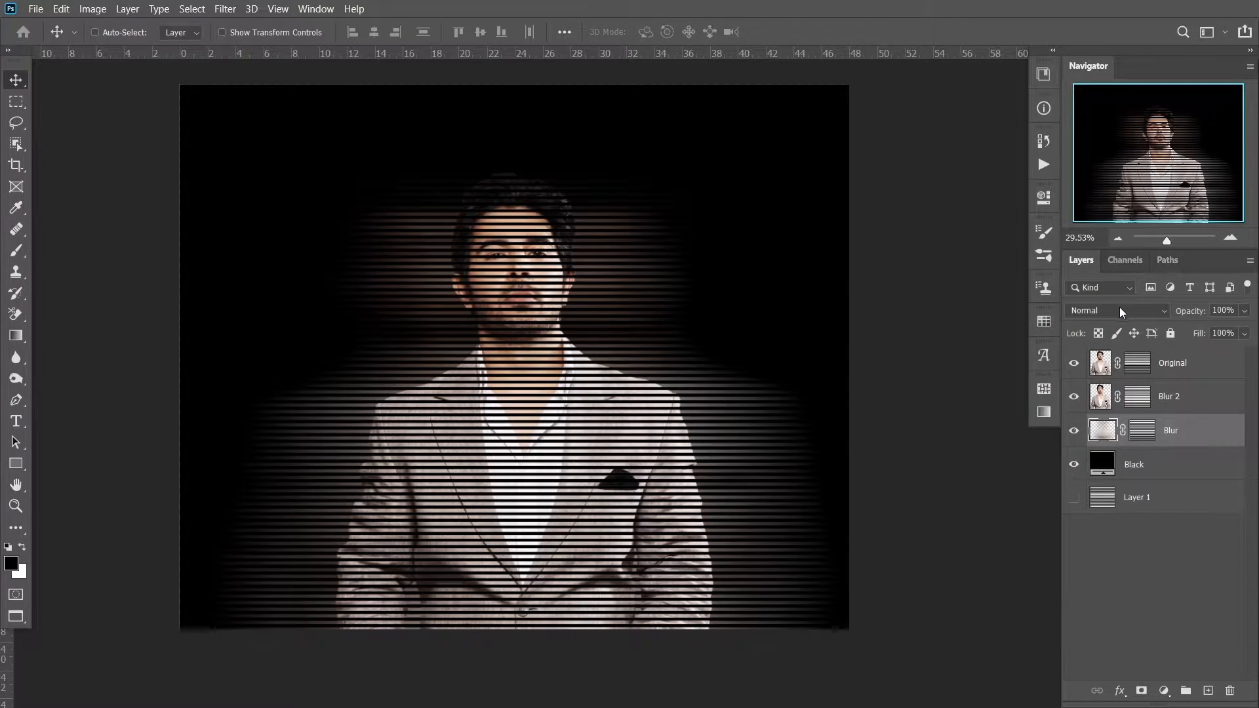
Apply a Motion Blur to the image of the Blur 2 layer at angle 0° with a distance of 443 pixels
{"action": "left_click", "coordinate": [1100, 403]}
{"action": "left_click", "coordinate": [224, 9]}
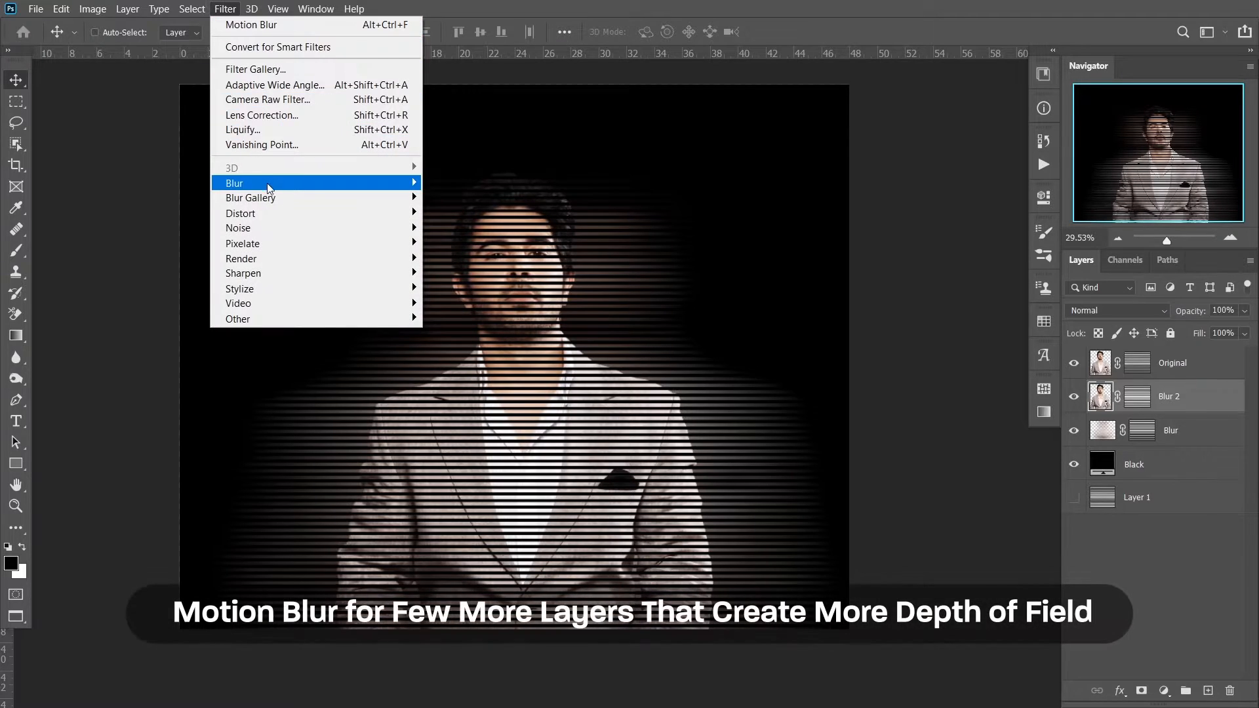
{"action": "mouse_move", "coordinate": [289, 187]}
{"action": "left_click", "coordinate": [507, 272]}
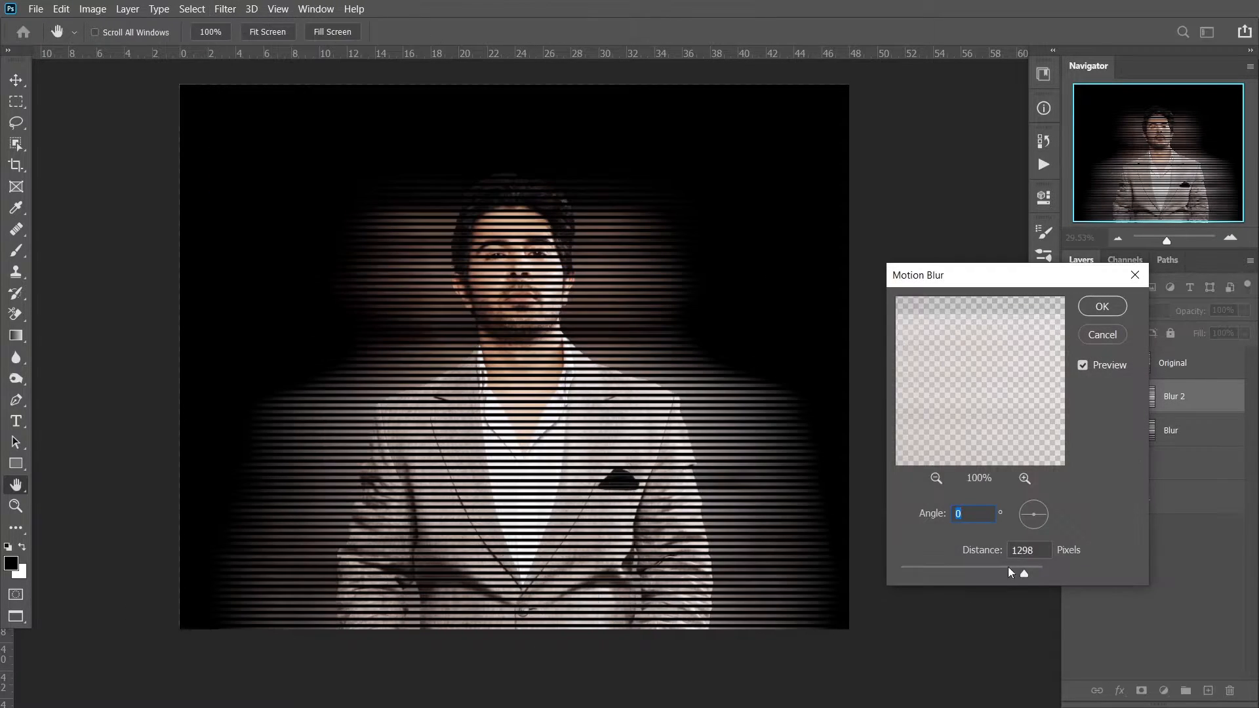
{"action": "left_click_drag", "start_coordinate": [1007, 568], "coordinate": [1002, 569]}
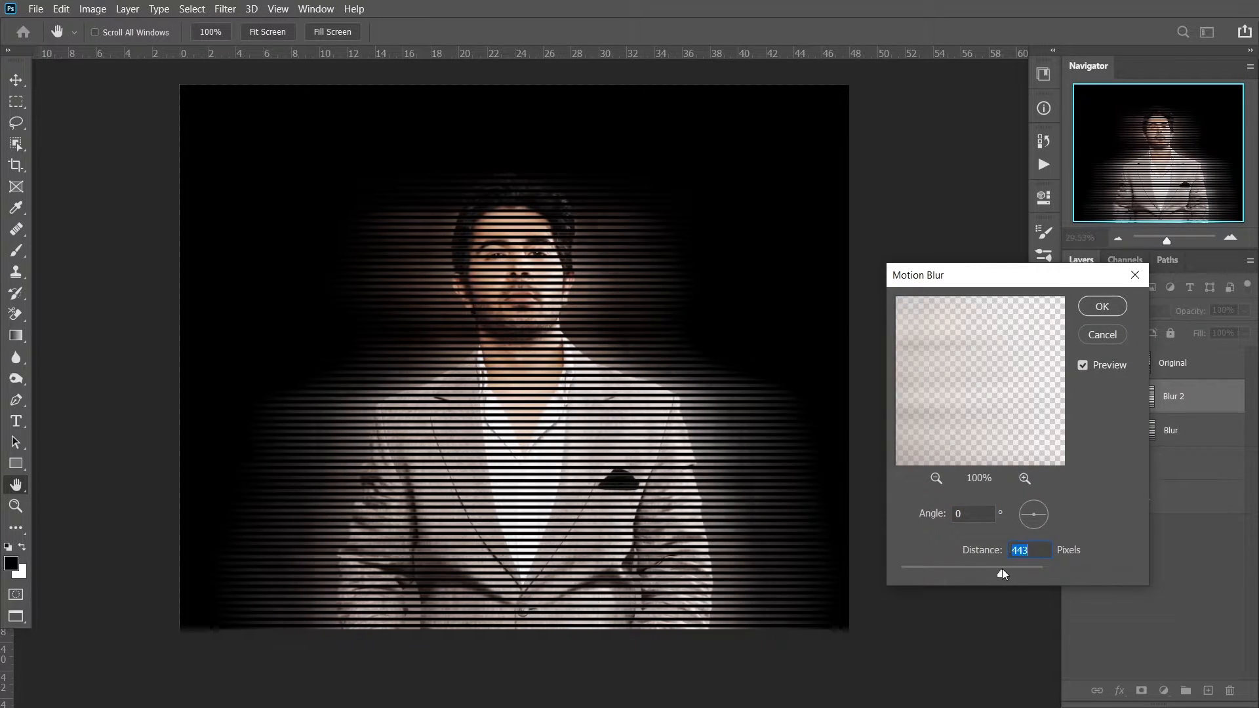
{"action": "left_click", "coordinate": [1114, 308]}
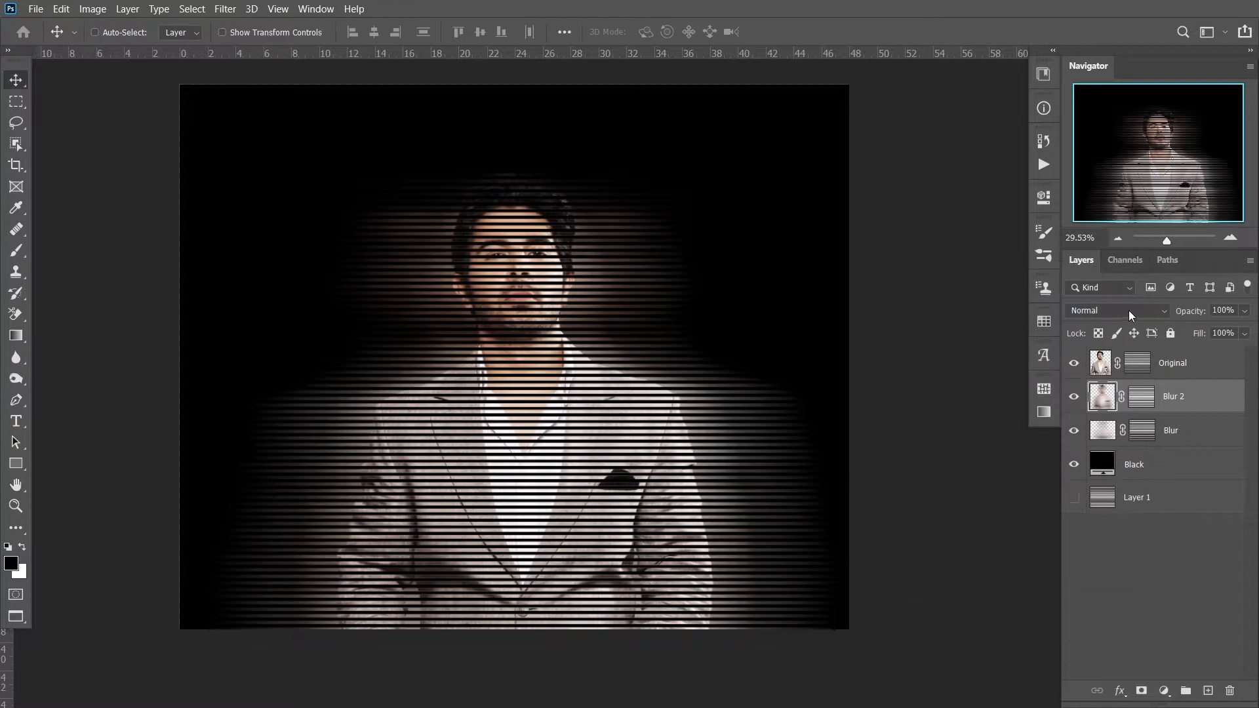
Duplicate the Original layer, delete the copy's layer mask and rename the copy Displacement Map
{"action": "left_click", "coordinate": [1171, 371]}
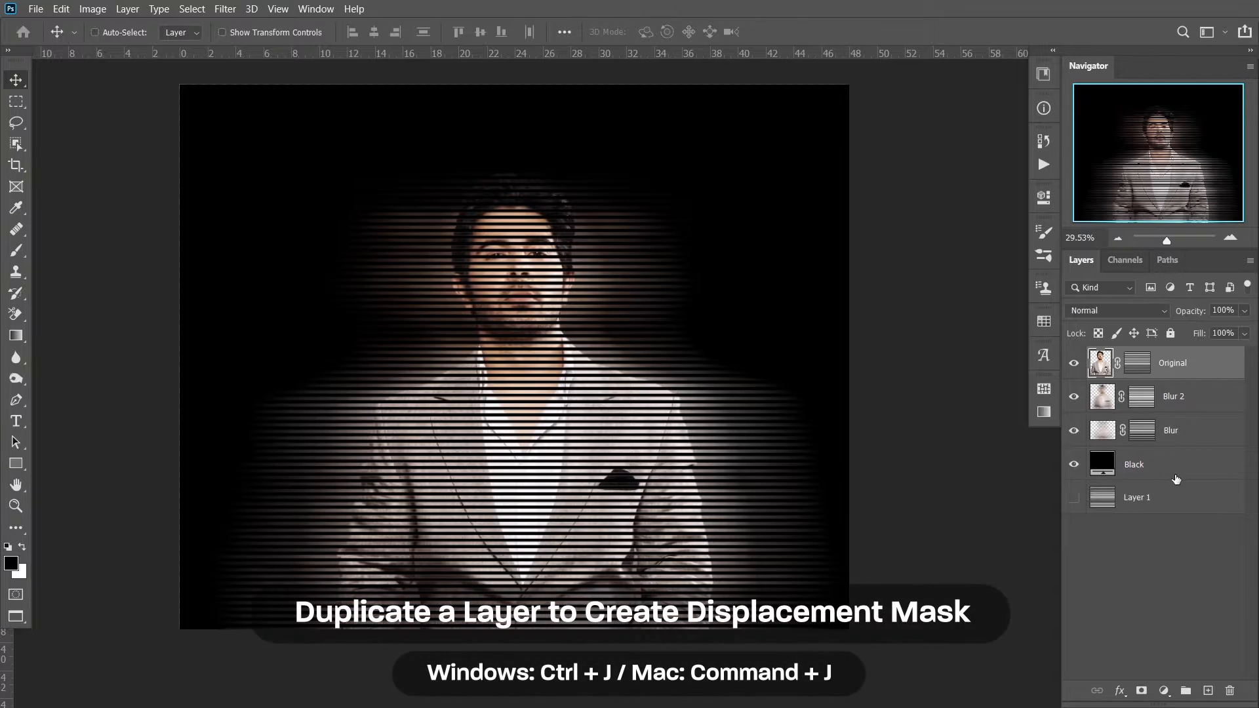
{"action": "key", "text": "ctrl+j"}
{"action": "right_click", "coordinate": [1142, 370]}
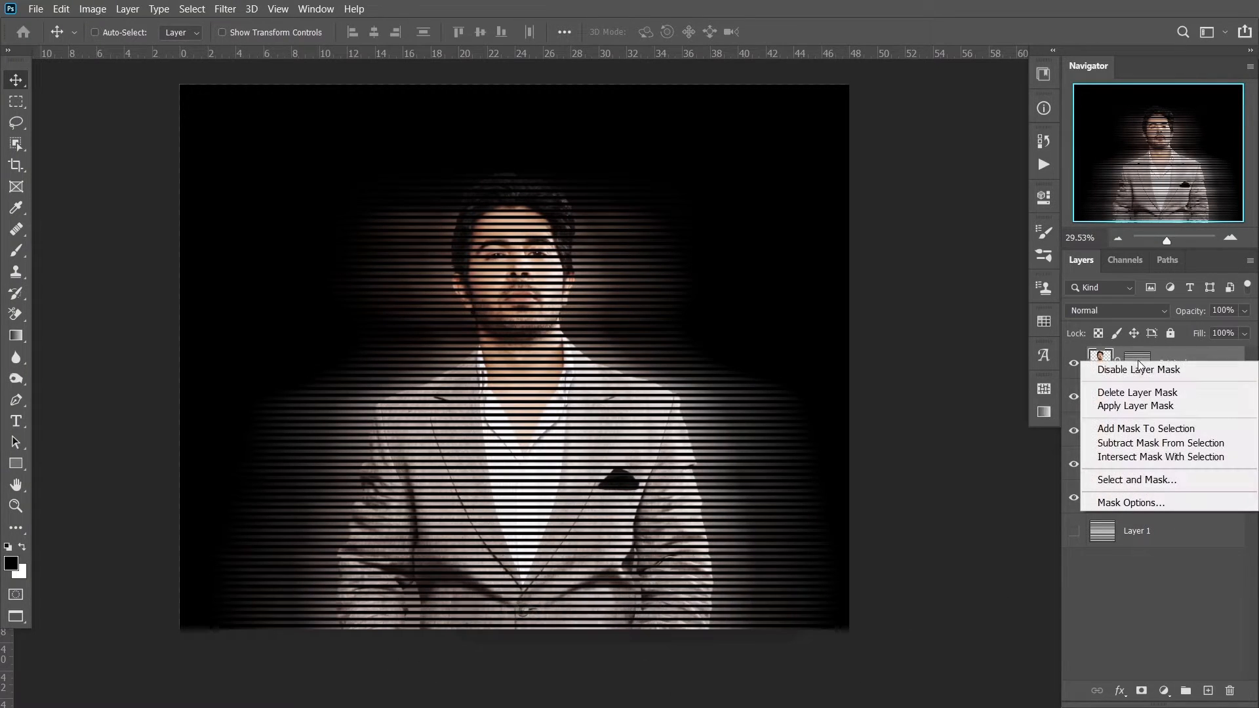
{"action": "left_click", "coordinate": [1115, 387]}
{"action": "double_click", "coordinate": [1137, 364]}
{"action": "type", "text": "Displacement Map"}
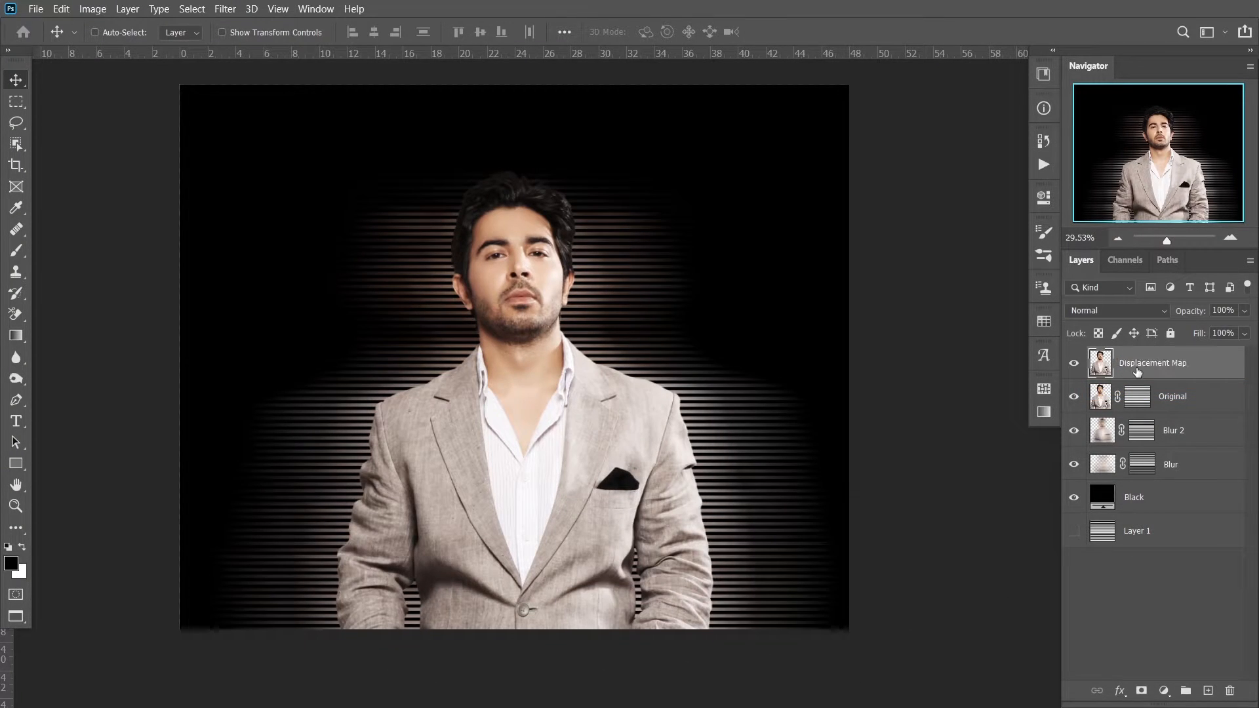
Hide every layer except Displacement Map and fully desaturate that layer with Hue/Saturation
{"action": "left_click", "coordinate": [1078, 492]}
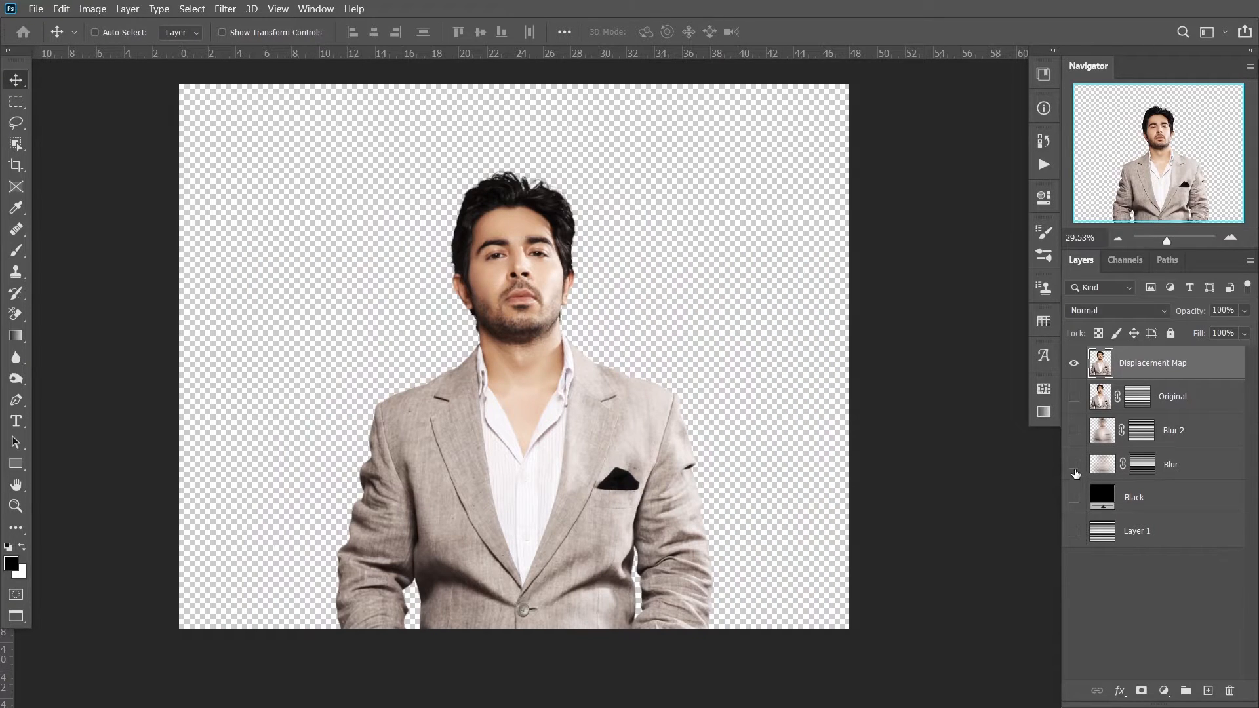
{"action": "key", "text": "ctrl+u"}
{"action": "left_click_drag", "start_coordinate": [585, 268], "coordinate": [553, 276]}
{"action": "left_click", "coordinate": [780, 143]}
Apply a Gaussian Blur with a 3.0 pixel radius to the Displacement Map layer
{"action": "key", "text": "z"}
{"action": "left_click", "coordinate": [224, 9]}
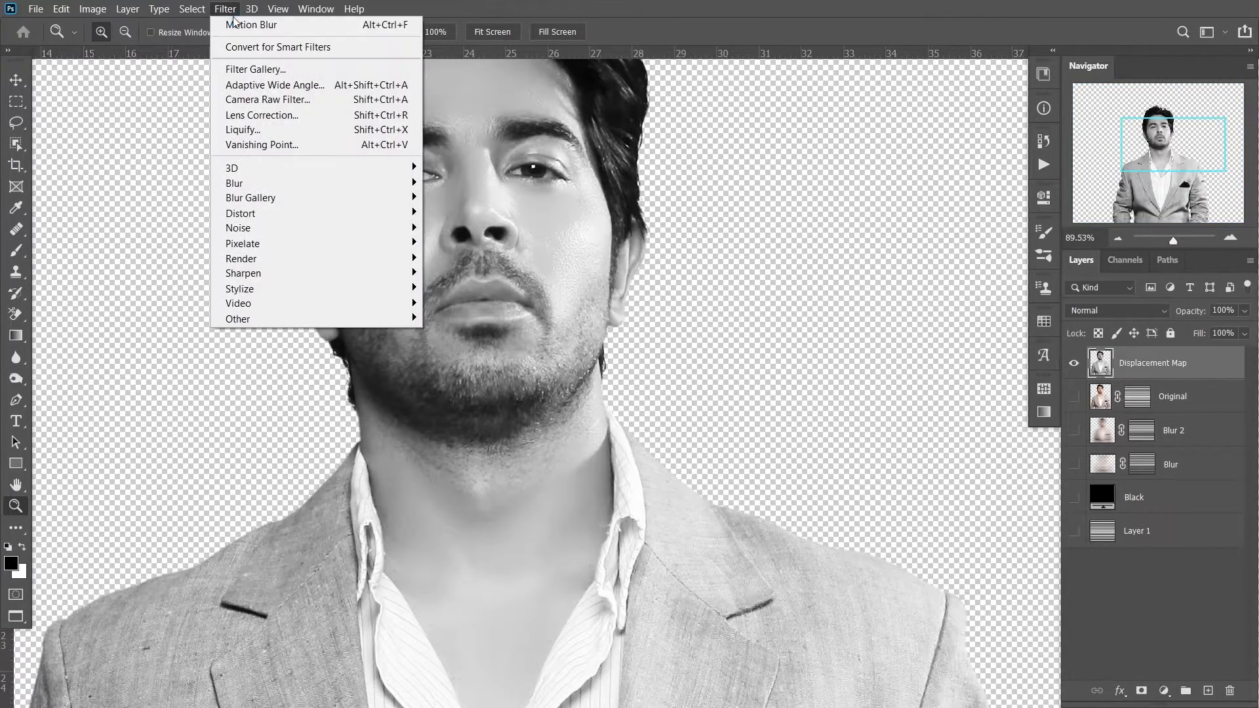
{"action": "mouse_move", "coordinate": [282, 184]}
{"action": "left_click", "coordinate": [466, 242]}
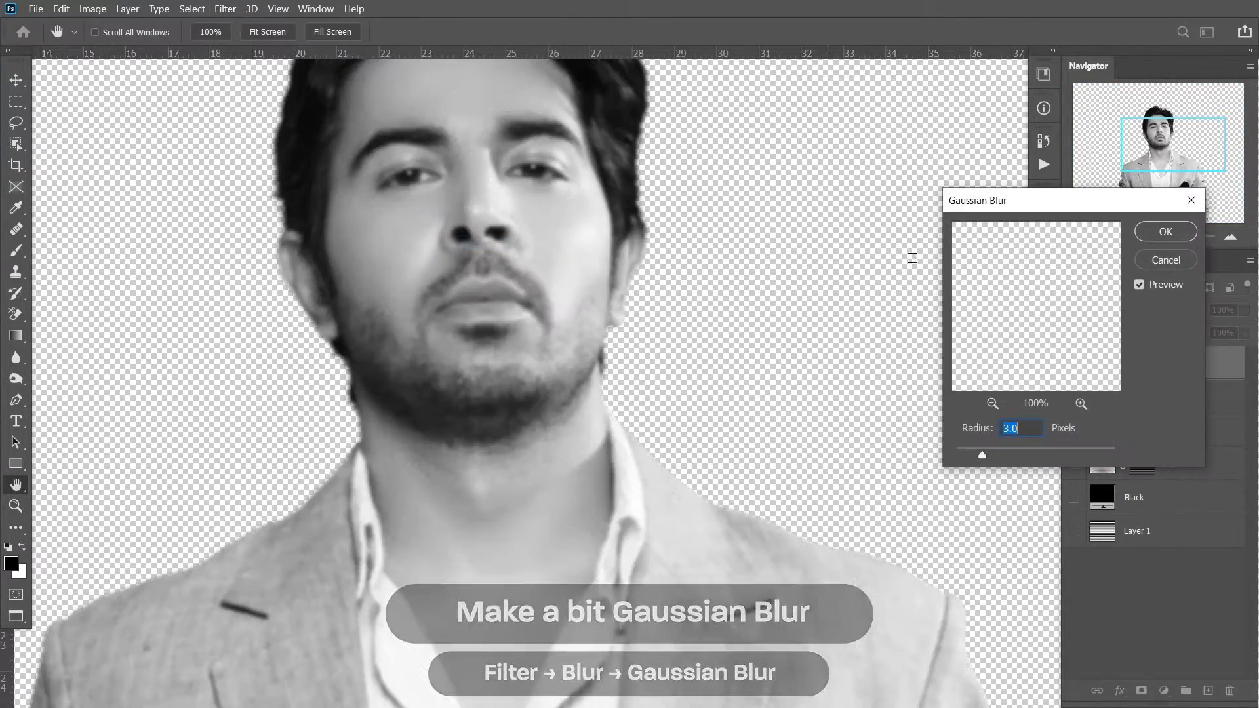
{"action": "left_click", "coordinate": [1165, 231]}
{"action": "left_click_drag", "start_coordinate": [920, 479], "coordinate": [652, 326]}
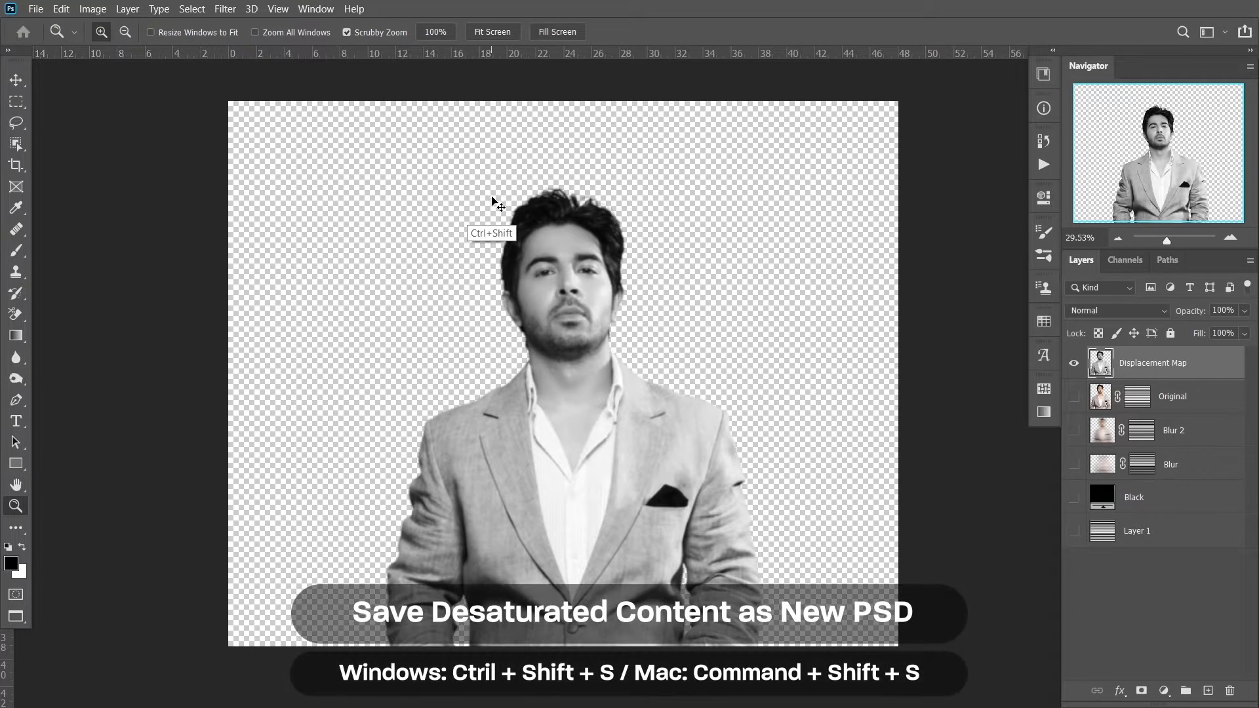
Save the desaturated document as a new Photoshop PSD file named Displacement Map
{"action": "key", "text": "ctrl+shift+s"}
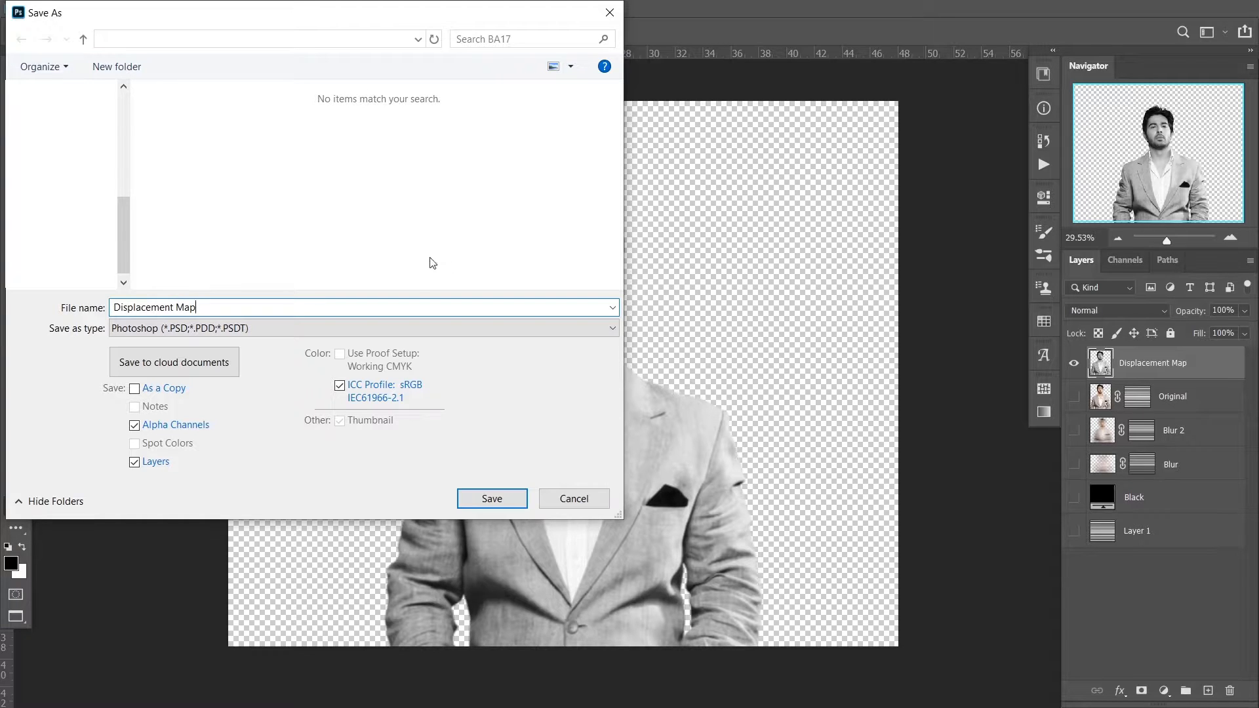
{"action": "left_click", "coordinate": [415, 328]}
{"action": "left_click", "coordinate": [421, 351]}
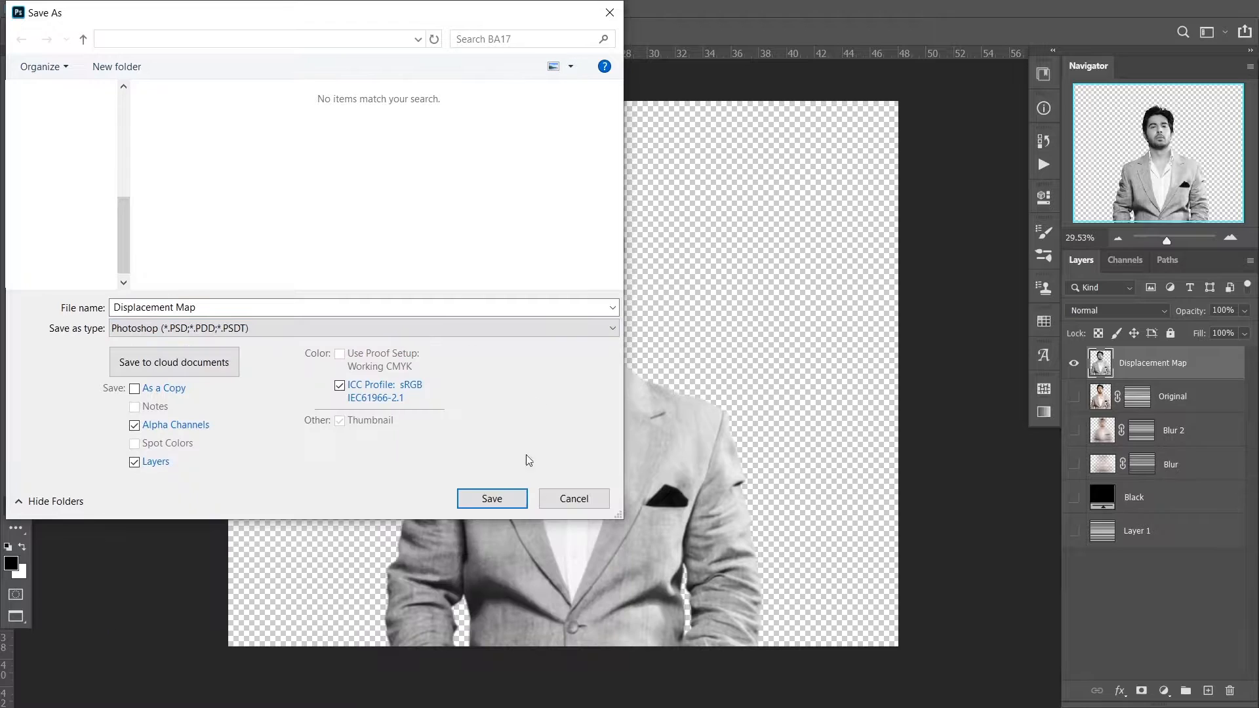
{"action": "left_click", "coordinate": [511, 495]}
{"action": "left_click", "coordinate": [813, 189]}
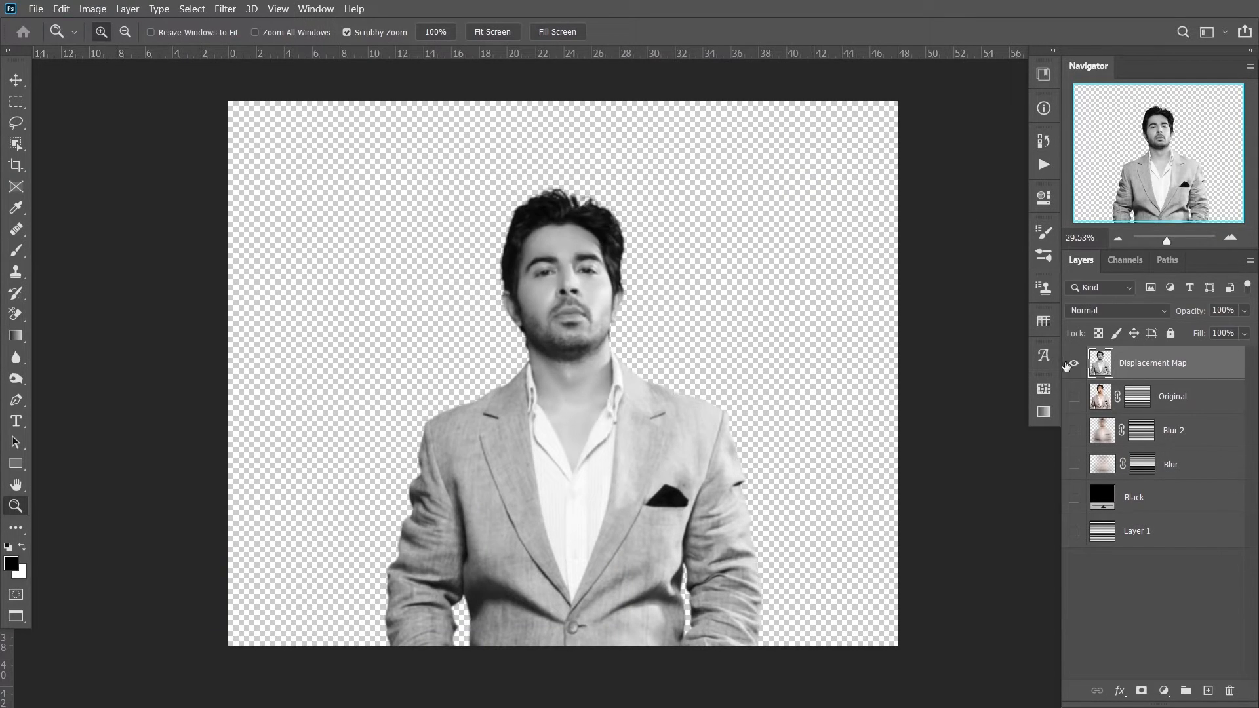
Hide the Displacement Map layer, show the Original, Blur 2, Blur and Black layers, and move Displacement Map below Black
{"action": "left_click_drag", "start_coordinate": [1074, 363], "coordinate": [1074, 498]}
{"action": "left_click_drag", "start_coordinate": [1154, 363], "coordinate": [1129, 518]}
Displace the Original layer's mask with horizontal and vertical scales of 5, using the Displacement Map PSD as the map
{"action": "left_click", "coordinate": [1139, 371]}
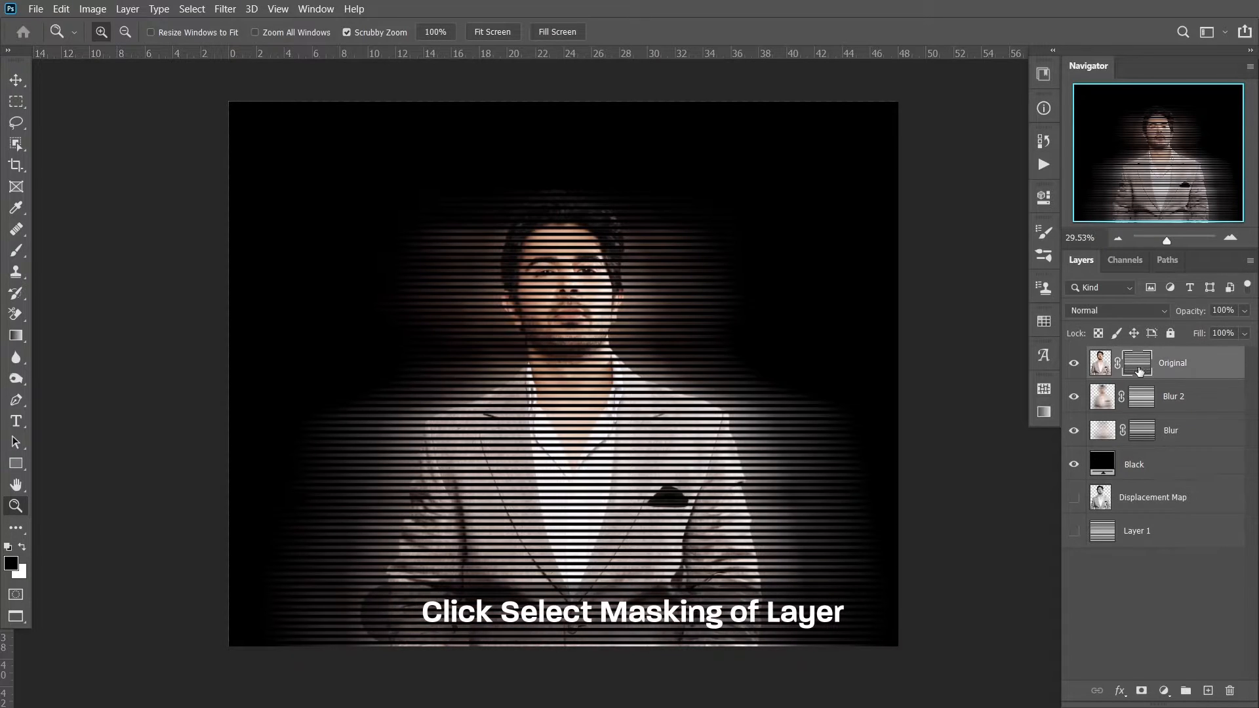
{"action": "left_click", "coordinate": [225, 9]}
{"action": "mouse_move", "coordinate": [286, 215]}
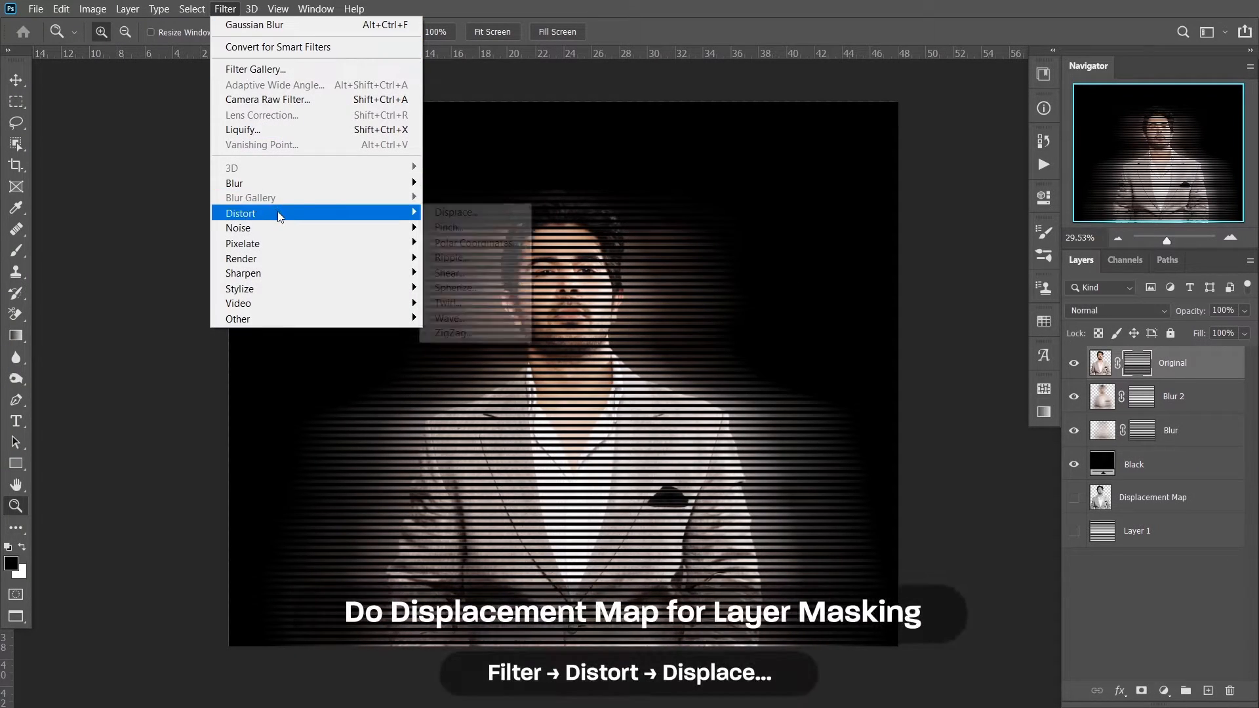
{"action": "left_click", "coordinate": [450, 217]}
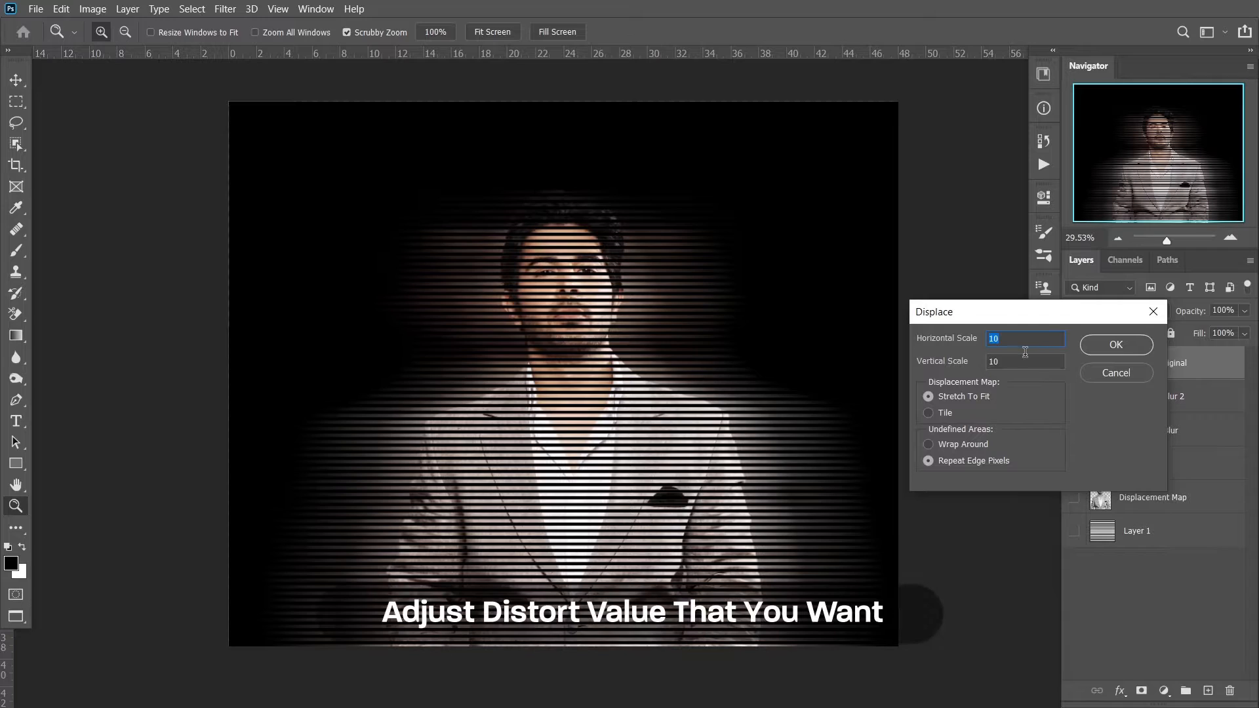
{"action": "type", "text": "5"}
{"action": "key", "text": "Tab"}
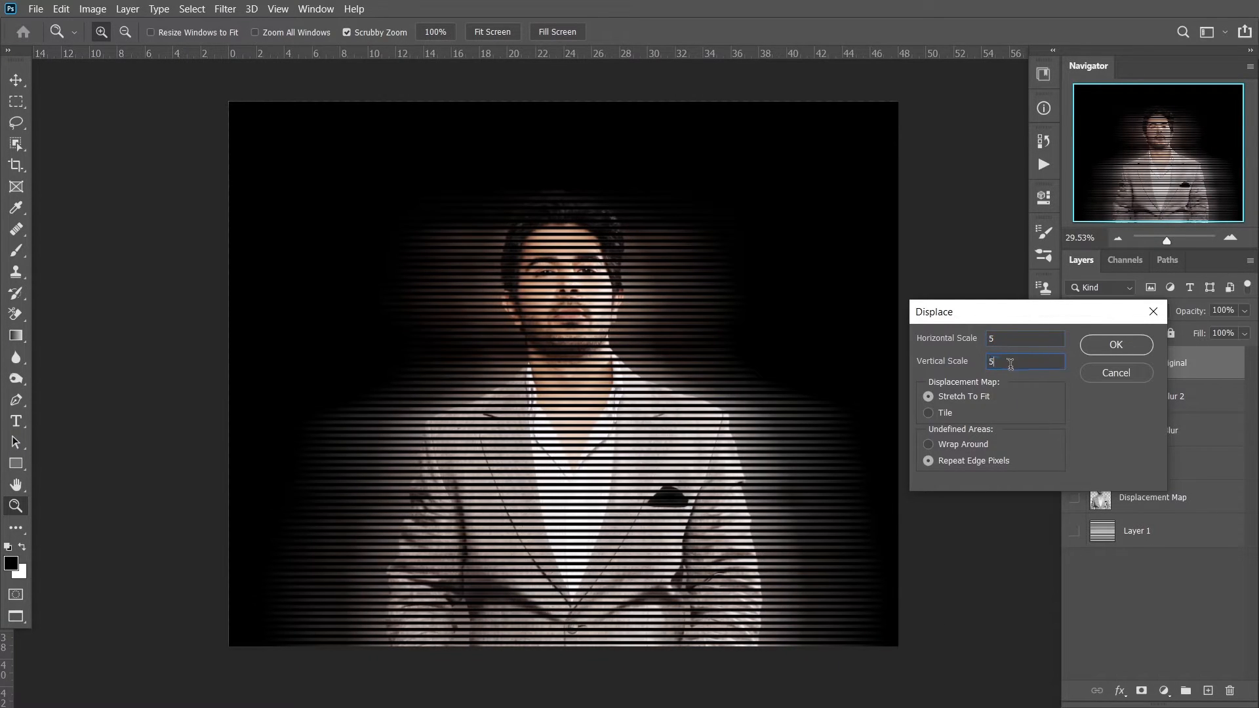
{"action": "left_click", "coordinate": [1109, 342]}
{"action": "left_click", "coordinate": [205, 141]}
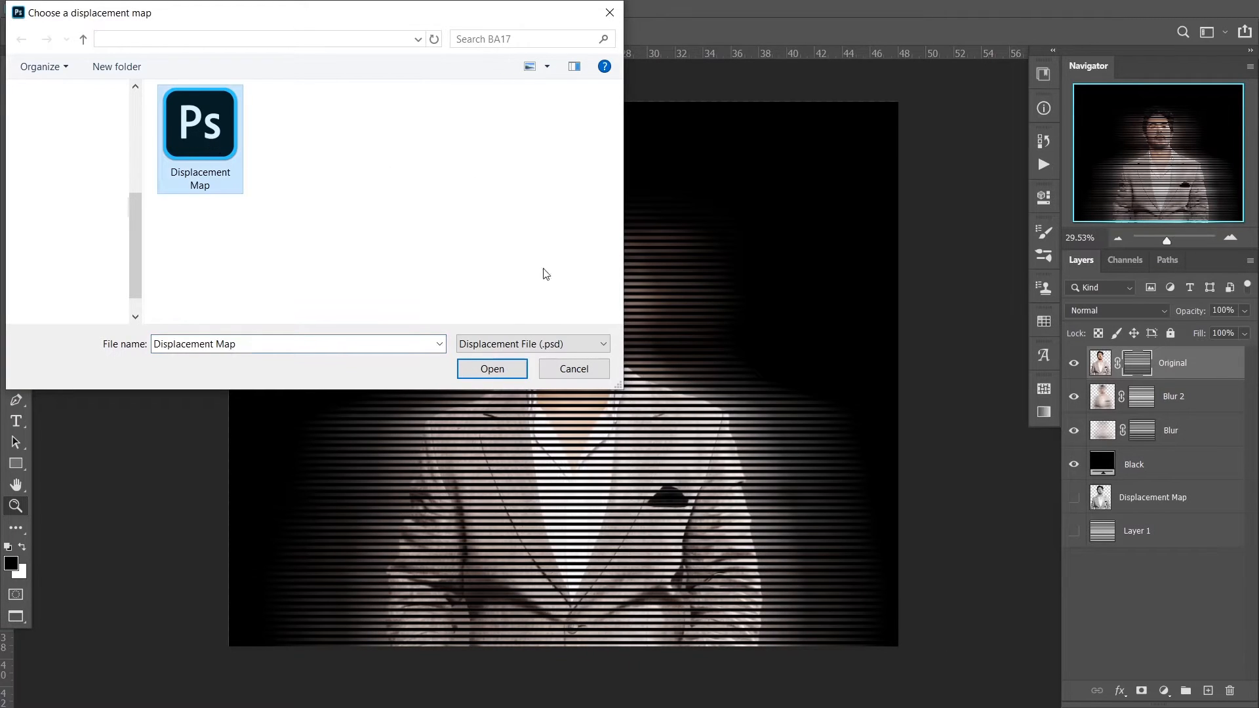
{"action": "left_click", "coordinate": [495, 367]}
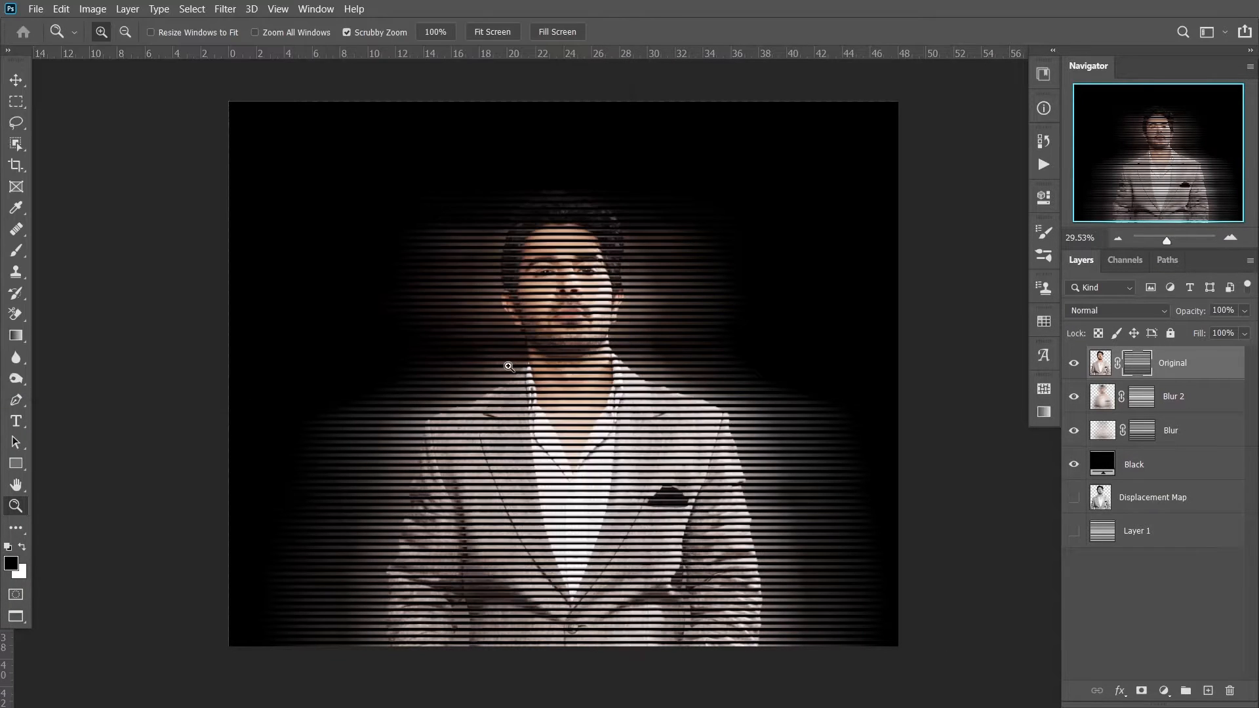
Replace the masks of the Blur and Blur 2 layers with copies of the Original layer's displaced mask
{"action": "left_click_drag", "start_coordinate": [598, 254], "coordinate": [656, 307]}
{"action": "left_click_drag", "start_coordinate": [1137, 364], "coordinate": [1141, 430]}
{"action": "left_click", "coordinate": [582, 283]}
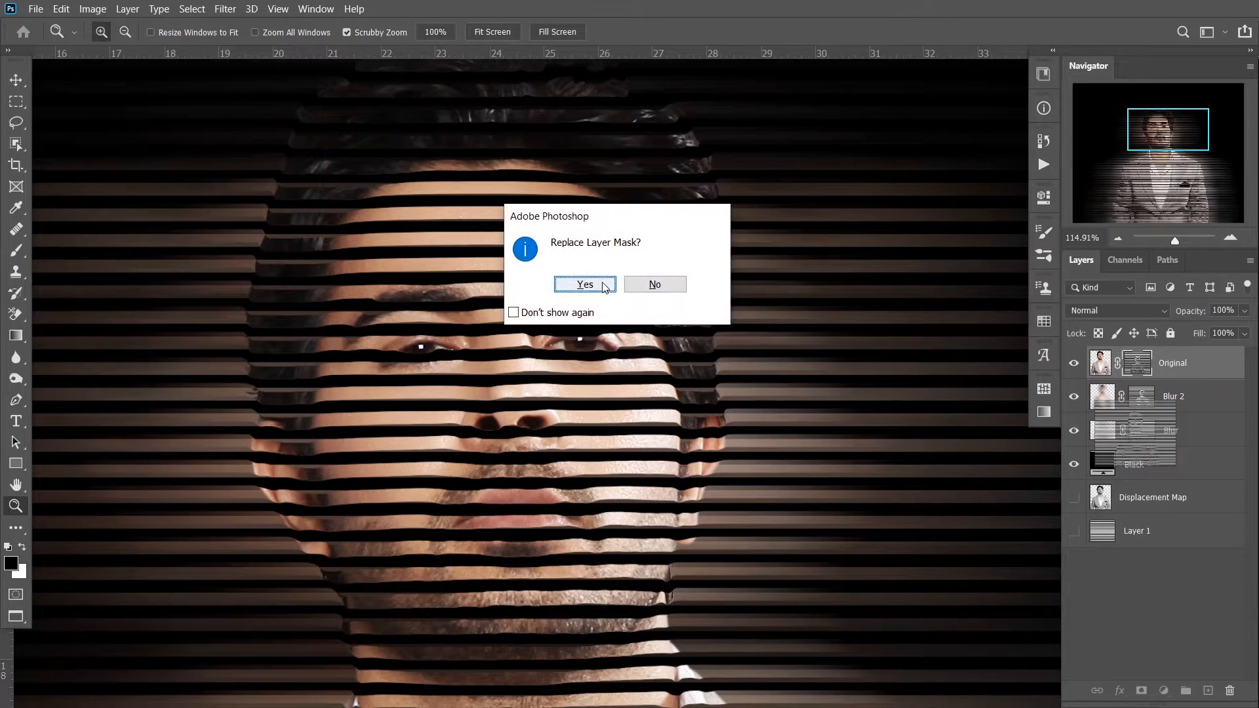
{"action": "left_click", "coordinate": [577, 284]}
Group the Original, Blur 2 and Blur layers under the name Hologram and set the group's blending mode to Screen
{"action": "left_click_drag", "start_coordinate": [762, 473], "coordinate": [646, 453]}
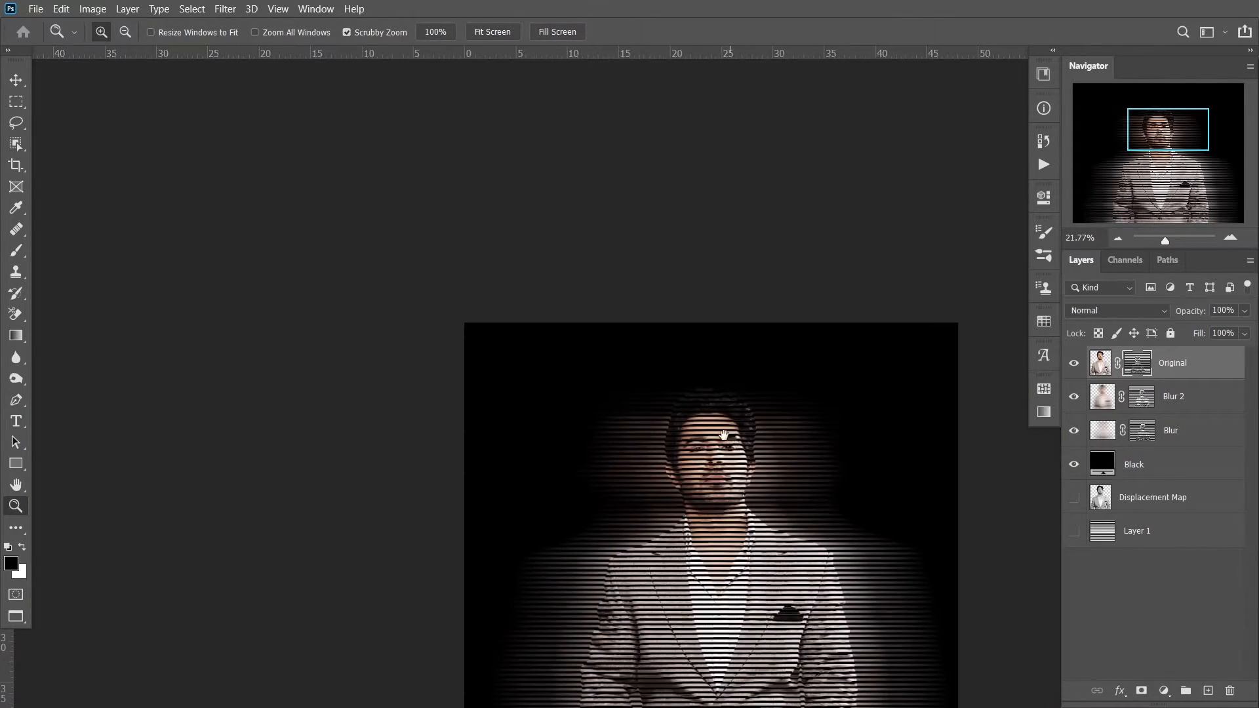
{"action": "left_click_drag", "start_coordinate": [725, 435], "coordinate": [596, 287]}
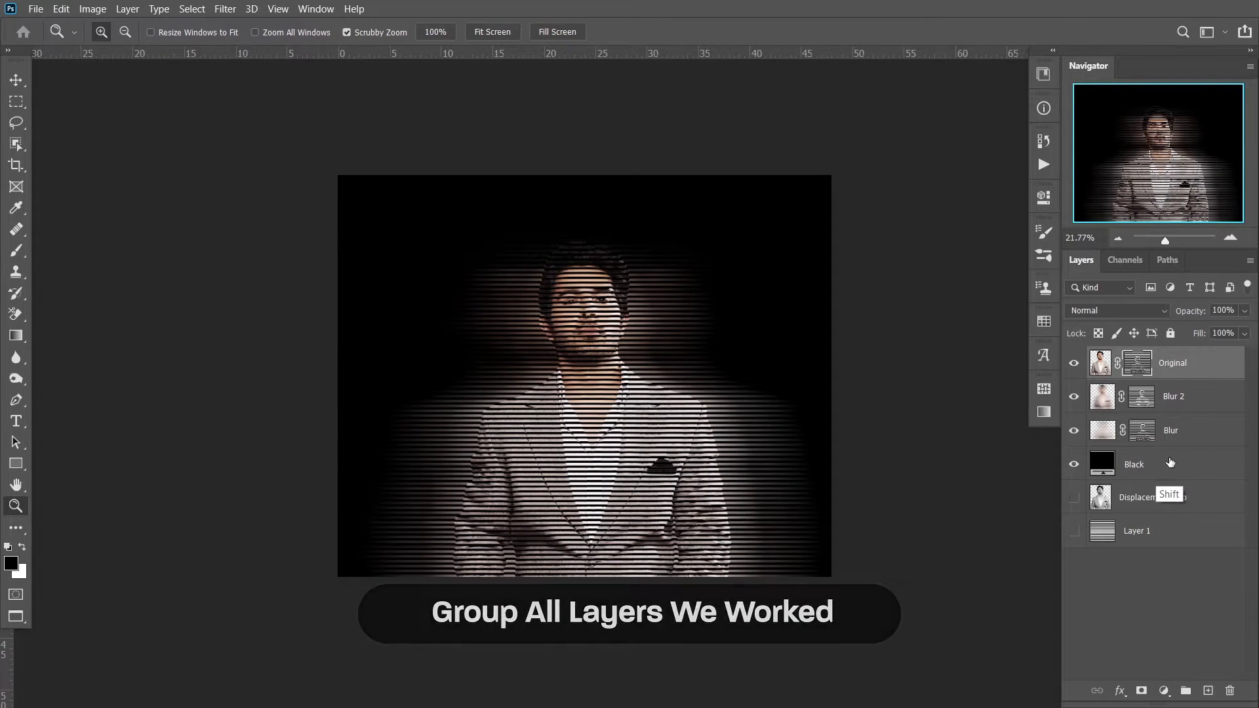
{"action": "left_click", "coordinate": [1175, 465], "text": "shift"}
{"action": "left_click", "coordinate": [1187, 440]}
{"action": "left_click", "coordinate": [1200, 376], "text": "shift"}
{"action": "key", "text": "ctrl+g"}
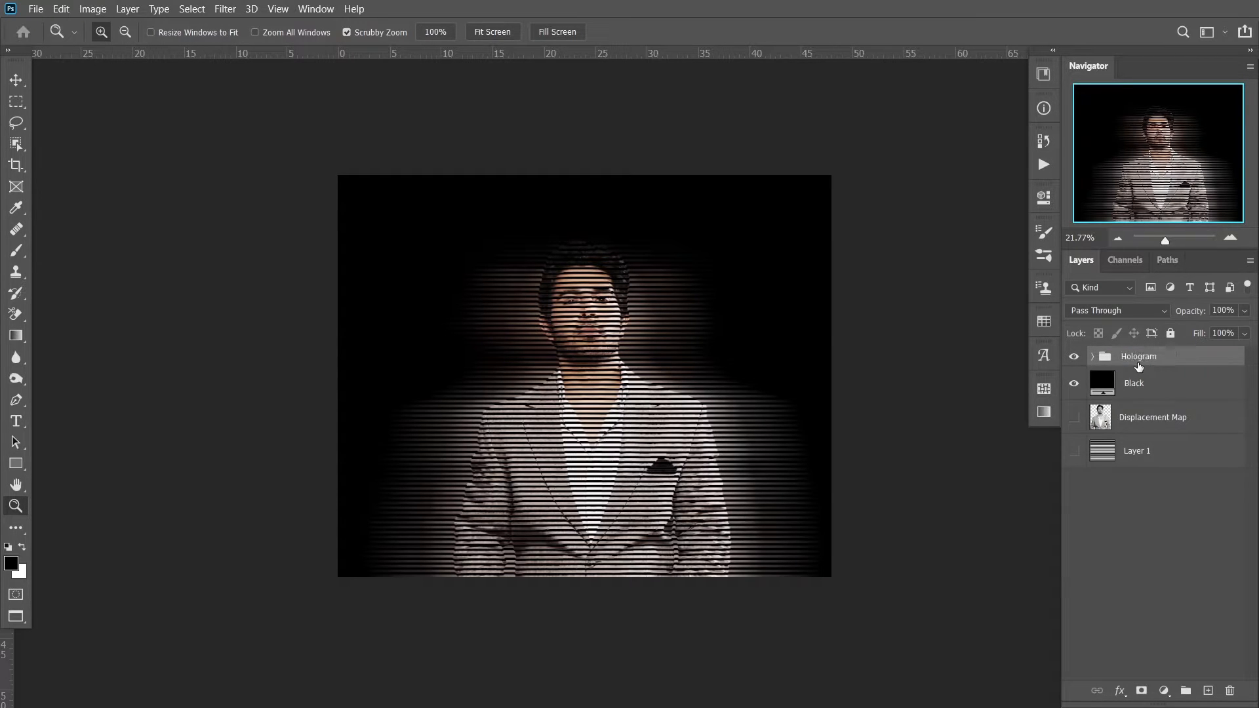
{"action": "left_click", "coordinate": [1118, 311]}
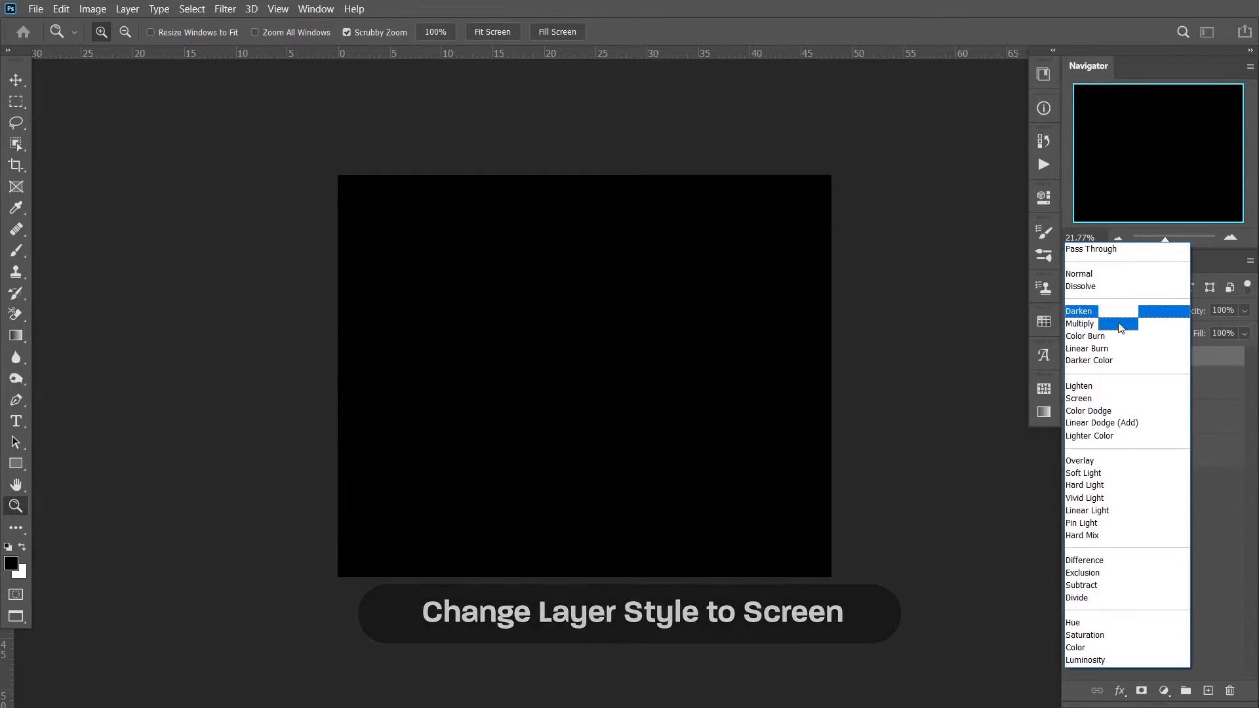
{"action": "left_click", "coordinate": [1110, 398]}
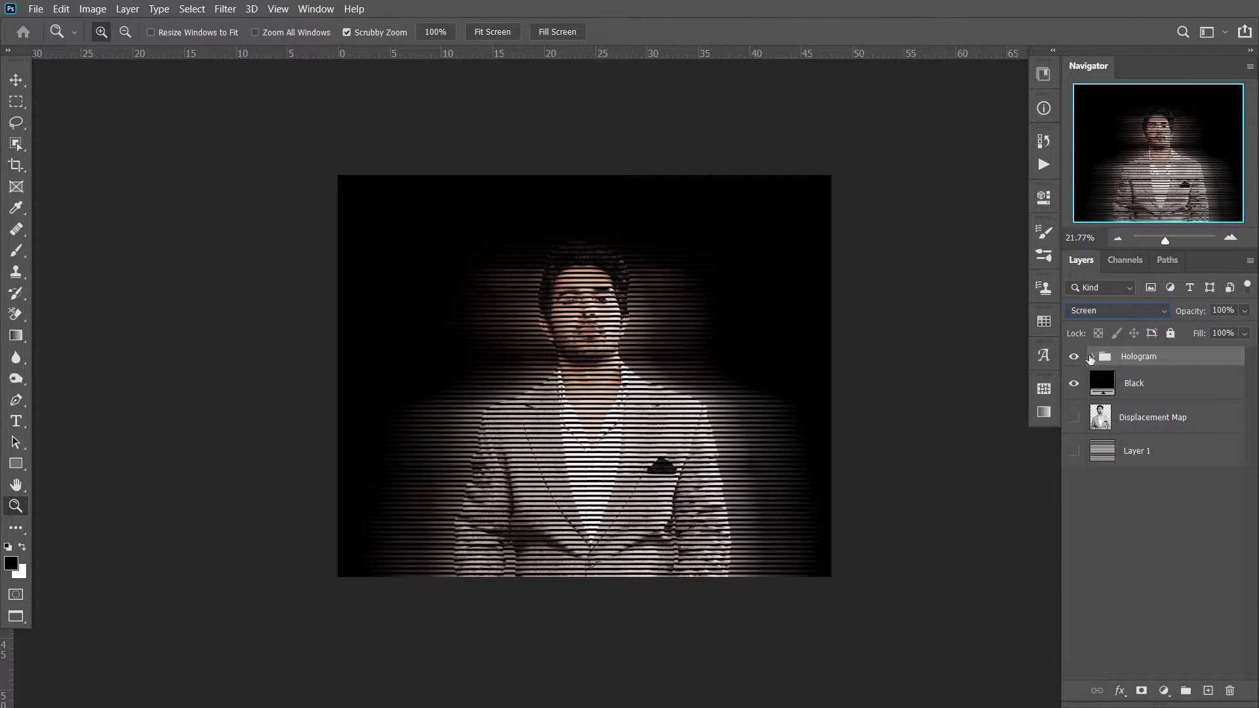
Add a colorized Hue/Saturation adjustment layer above Original in the Hologram group with hue 222, saturation 25, lightness -1 and 64% opacity
{"action": "left_click", "coordinate": [1093, 356]}
{"action": "left_click", "coordinate": [1200, 395]}
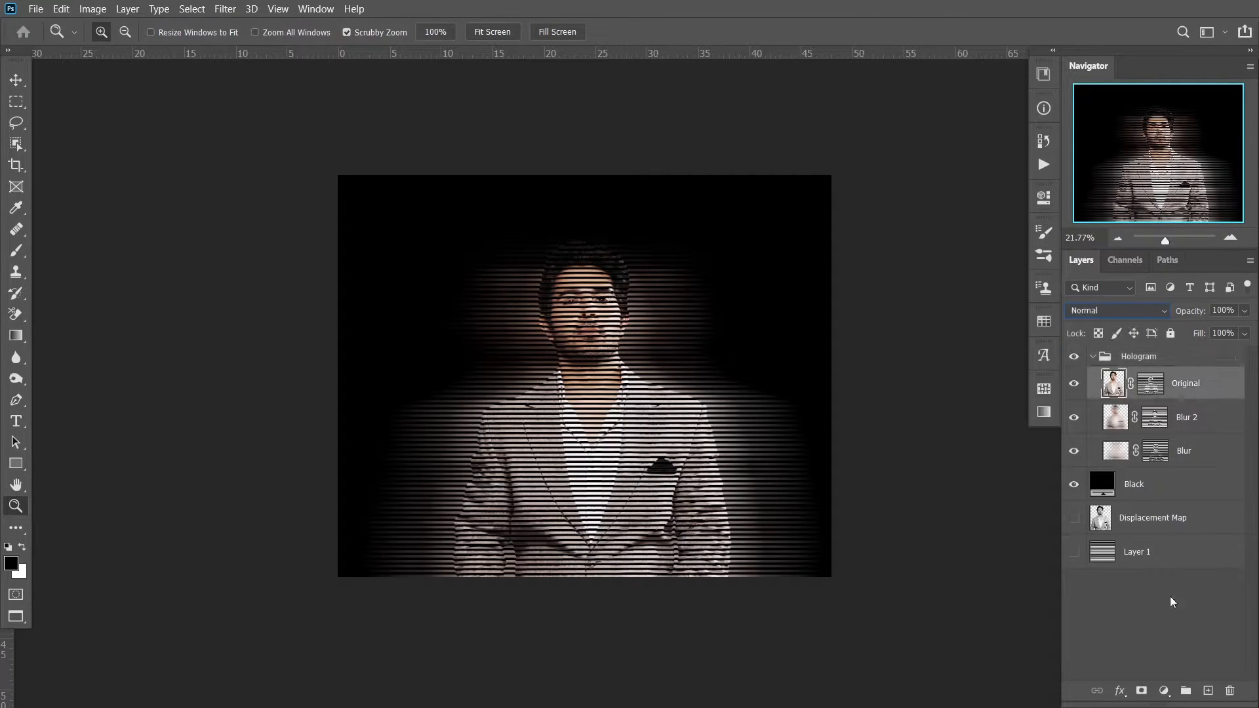
{"action": "left_click", "coordinate": [1163, 690]}
{"action": "left_click", "coordinate": [1185, 534]}
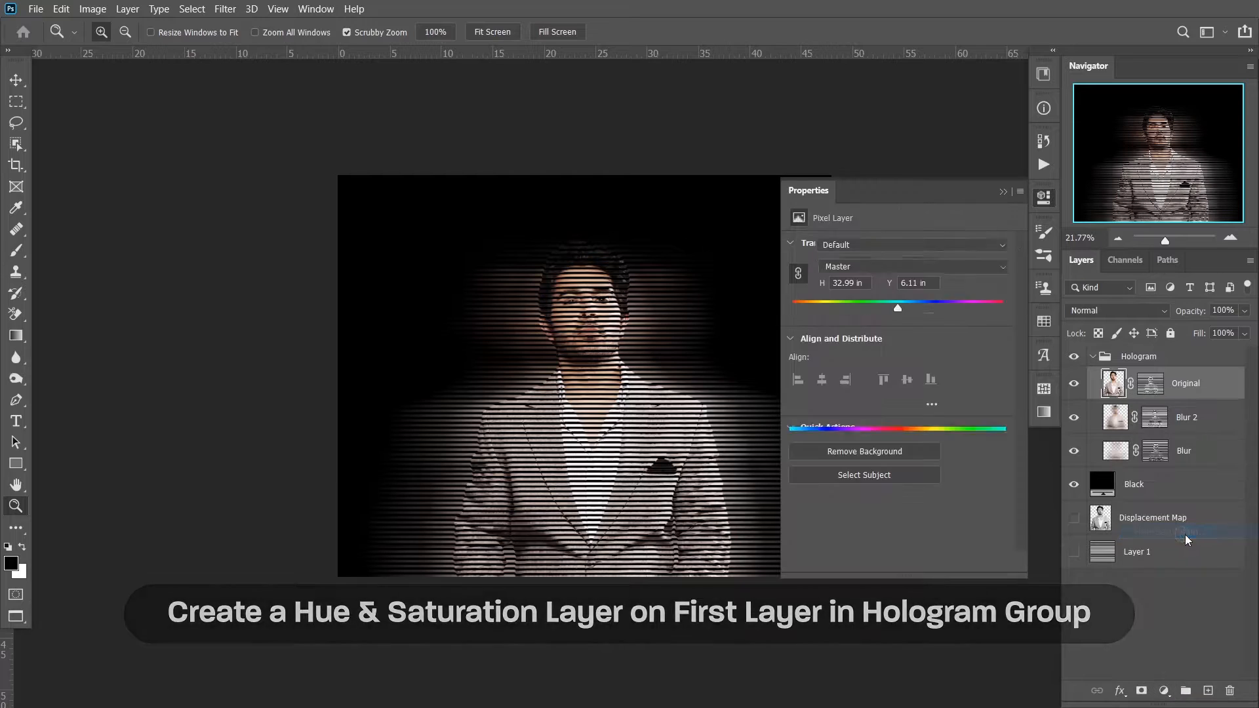
{"action": "left_click", "coordinate": [874, 393]}
{"action": "left_click_drag", "start_coordinate": [792, 308], "coordinate": [918, 308]}
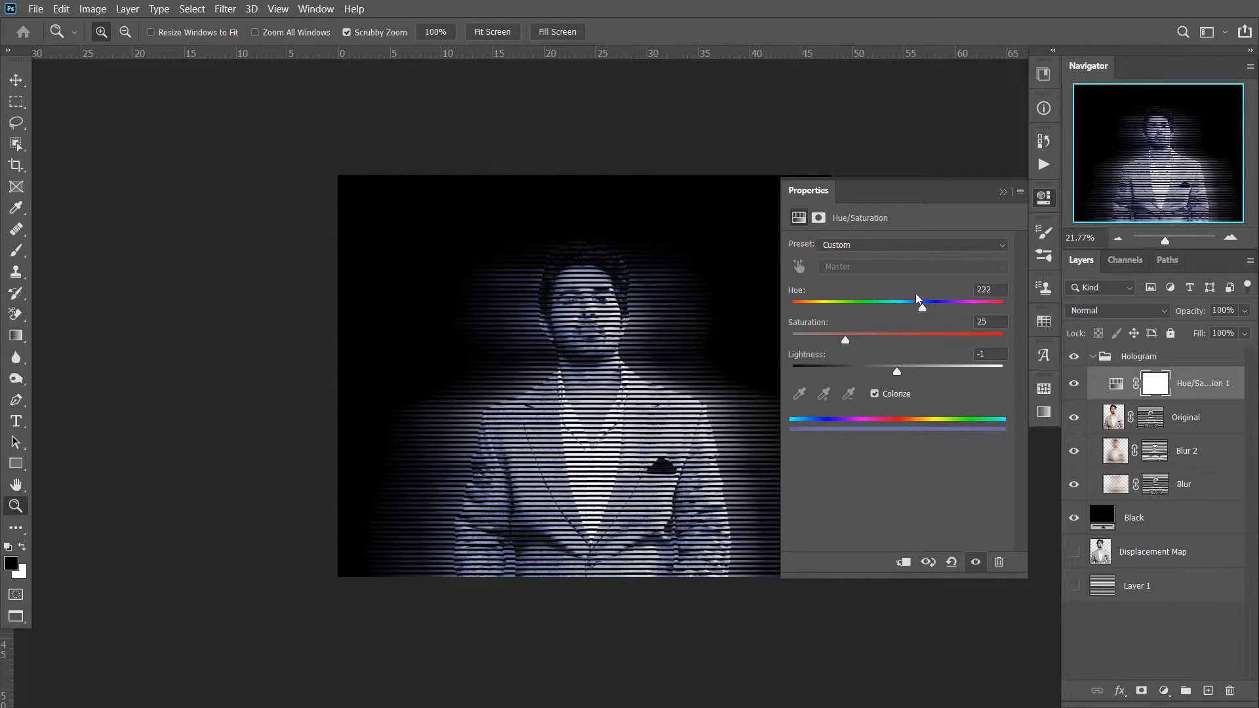
{"action": "left_click", "coordinate": [1003, 191]}
{"action": "left_click", "coordinate": [1242, 316]}
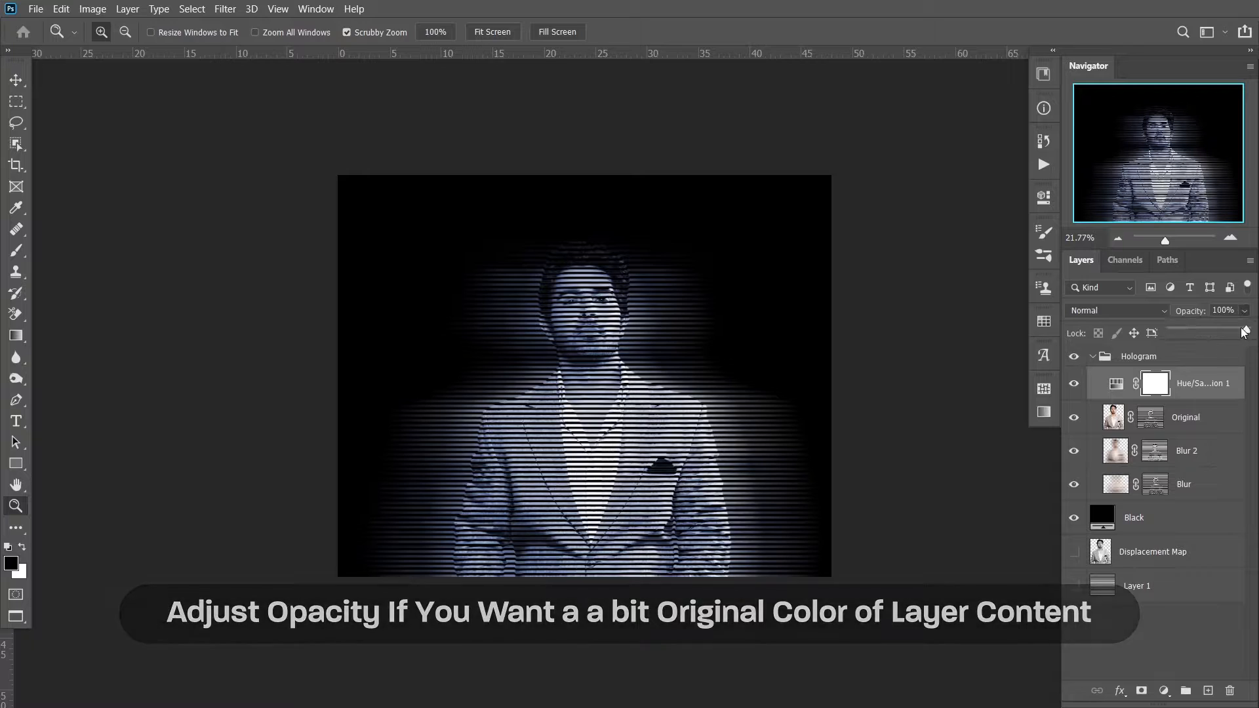
{"action": "left_click_drag", "start_coordinate": [1248, 331], "coordinate": [1216, 331]}
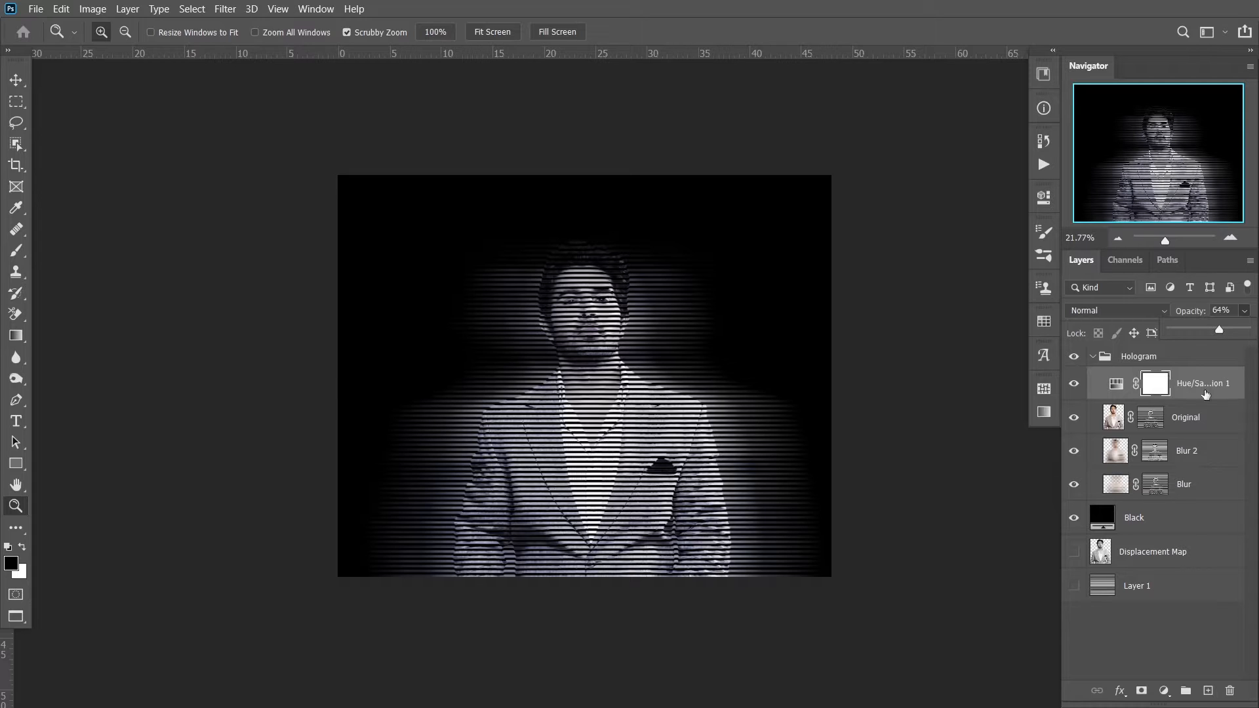
Convert the Hologram (merged) layer over the watch photo to a Smart Object and set its blending mode to Screen
{"action": "left_click", "coordinate": [1120, 360]}
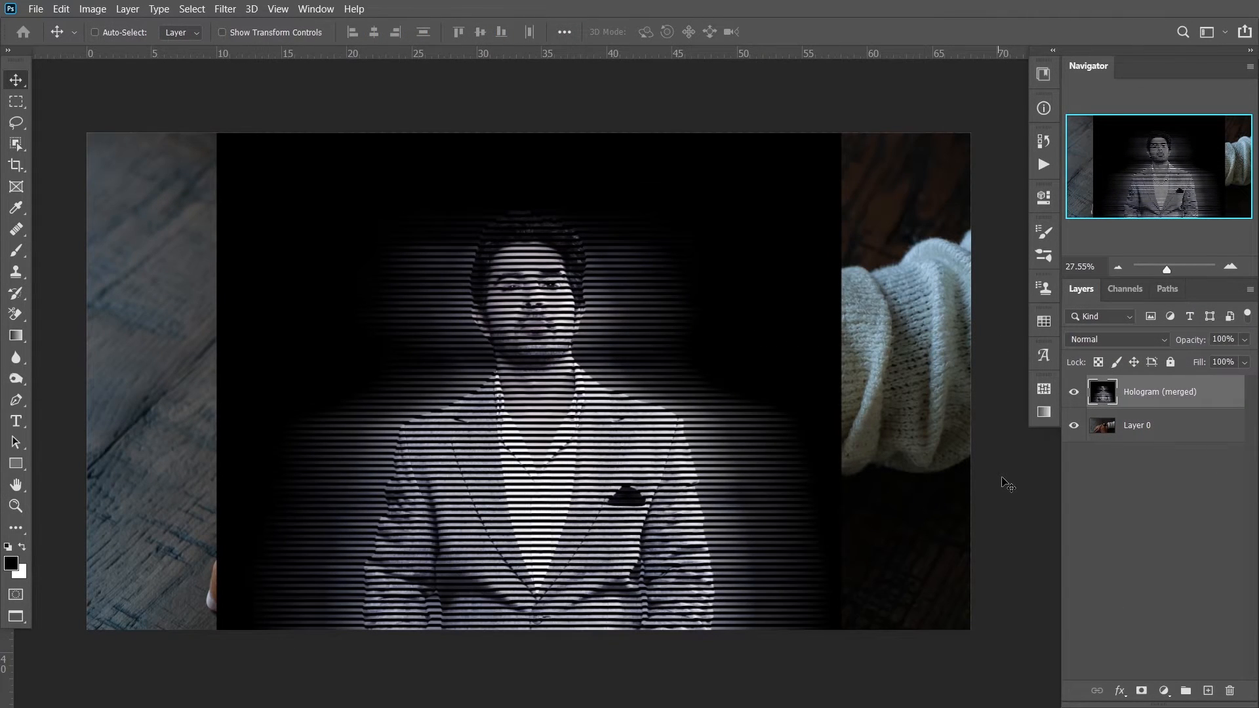
{"action": "right_click", "coordinate": [1132, 408]}
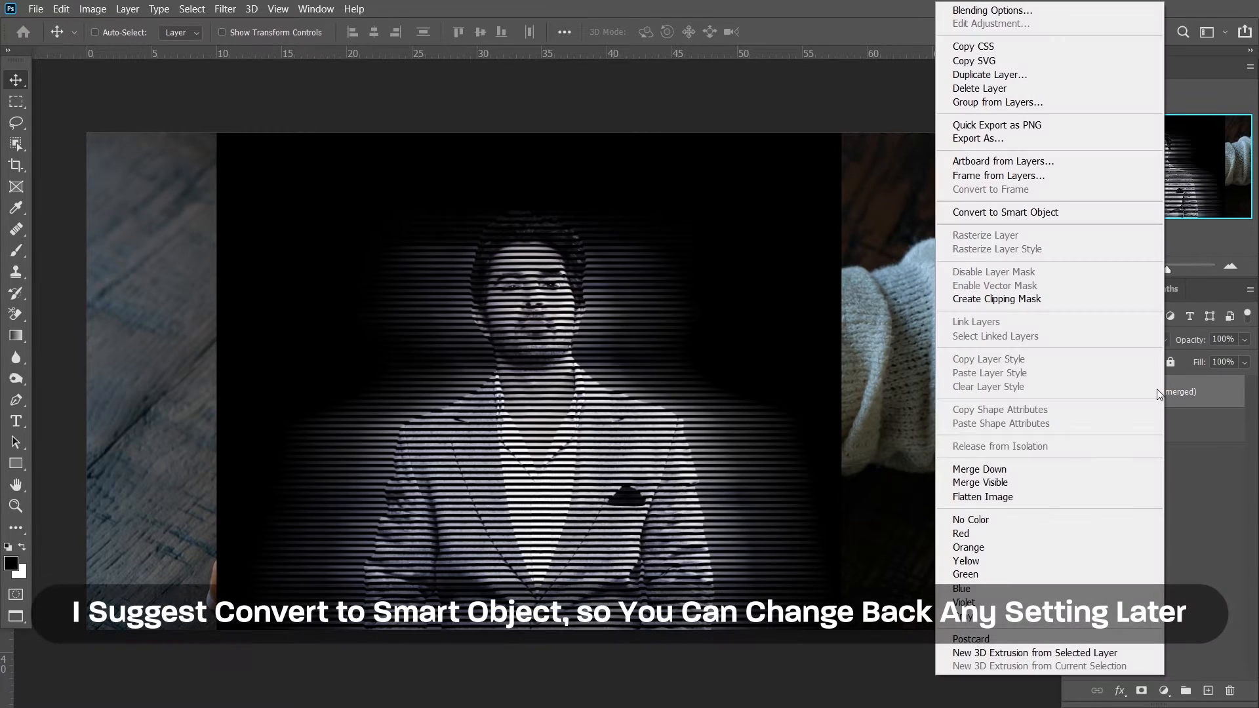
{"action": "left_click", "coordinate": [1144, 211]}
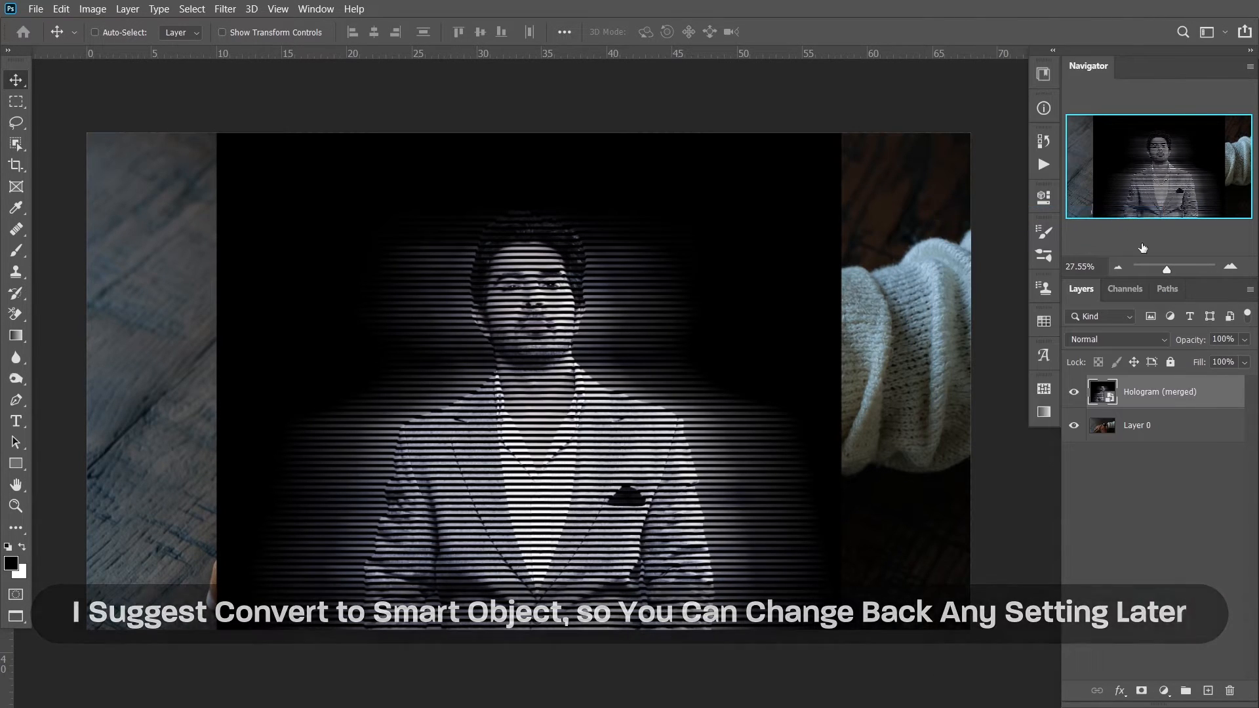
{"action": "left_click", "coordinate": [1116, 337]}
{"action": "left_click", "coordinate": [1080, 395]}
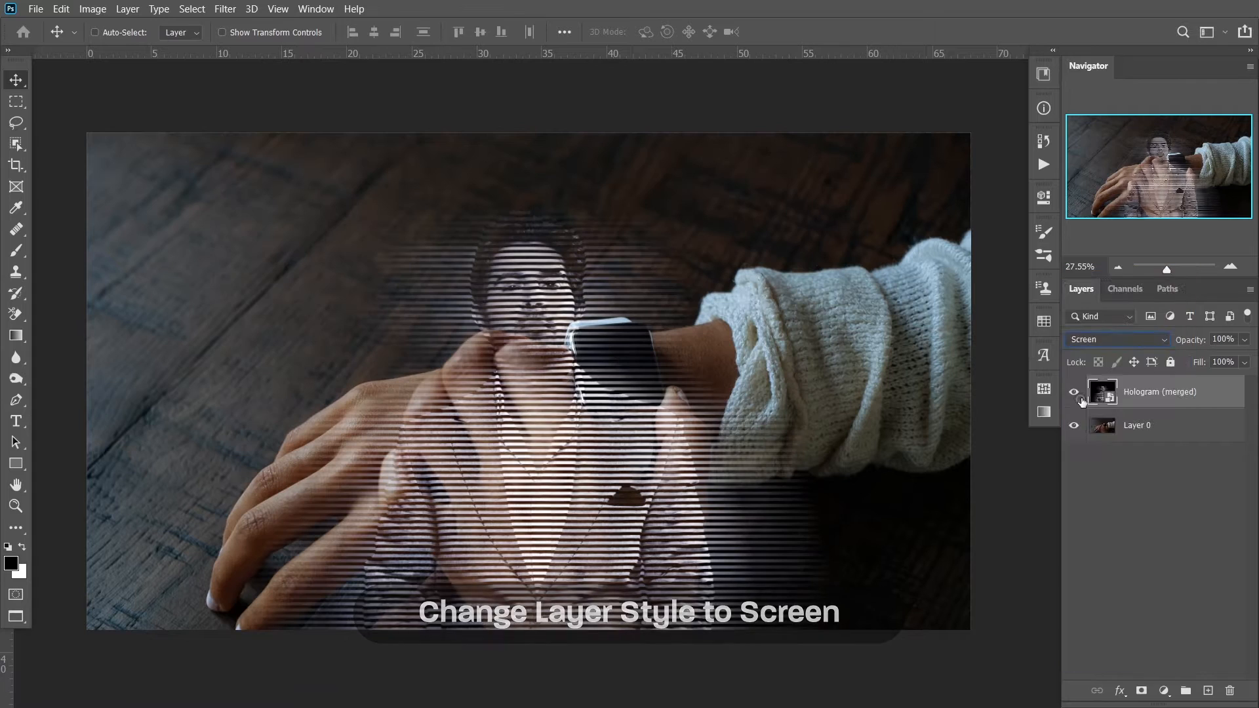
Scale the hologram down to about half its size and place it above the watch
{"action": "key", "text": "ctrl+t"}
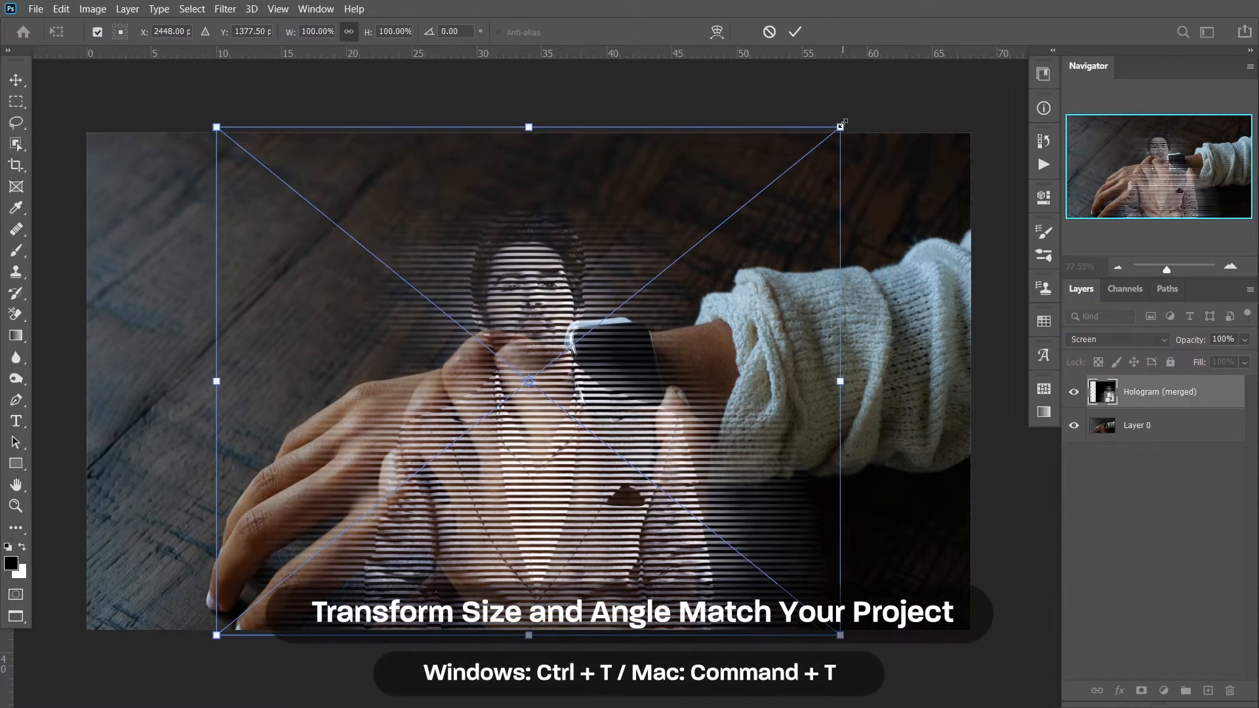
{"action": "left_click_drag", "start_coordinate": [842, 132], "coordinate": [478, 421]}
{"action": "left_click_drag", "start_coordinate": [373, 527], "coordinate": [656, 253]}
{"action": "left_click_drag", "start_coordinate": [761, 146], "coordinate": [772, 138]}
{"action": "key", "text": "Return"}
Transform the hologram again, shrinking it slightly, pulling its upper-left corner upward and aligning it over the watch face
{"action": "key", "text": "ctrl+space"}
{"action": "left_click_drag", "start_coordinate": [666, 290], "coordinate": [700, 325]}
{"action": "key", "text": "v"}
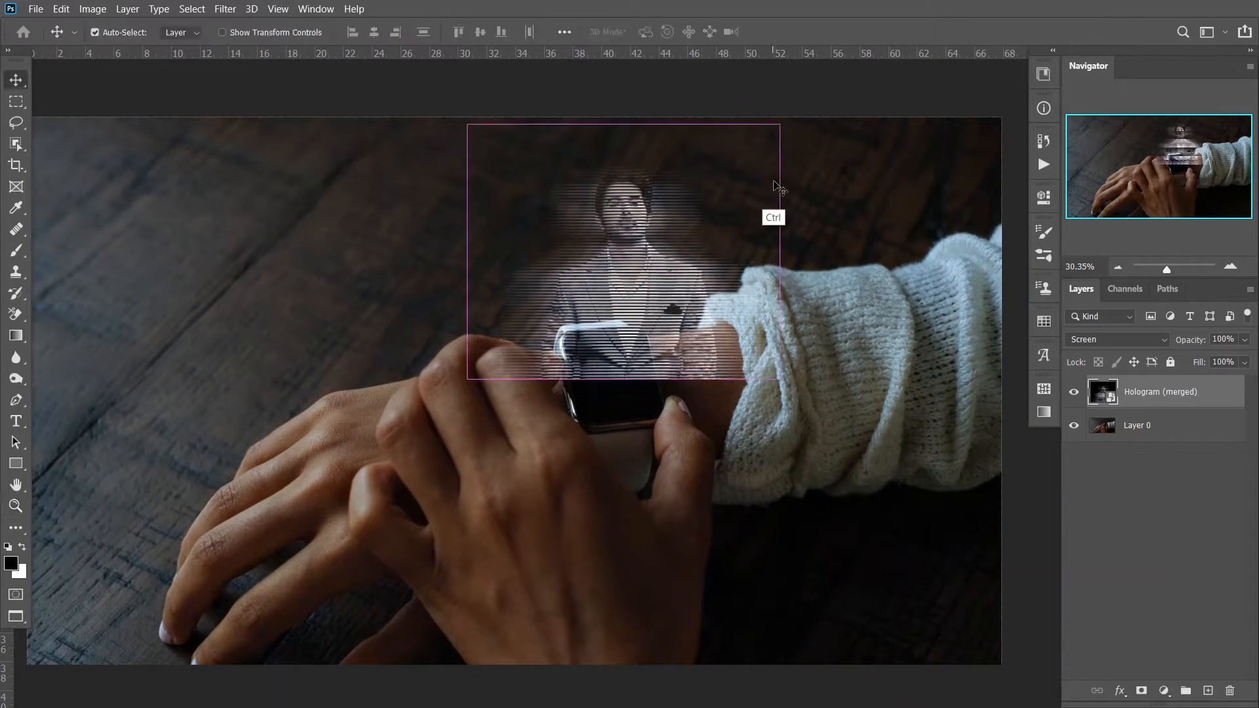
{"action": "key", "text": "ctrl+t"}
{"action": "left_click_drag", "start_coordinate": [780, 123], "coordinate": [759, 140]}
{"action": "left_click_drag", "start_coordinate": [708, 173], "coordinate": [693, 168]}
{"action": "right_click", "coordinate": [492, 156]}
{"action": "left_click", "coordinate": [554, 244]}
{"action": "left_click_drag", "start_coordinate": [473, 136], "coordinate": [473, 121]}
{"action": "mouse_move", "coordinate": [654, 298]}
{"action": "left_mouse_down"}
{"action": "mouse_move", "coordinate": [643, 302]}
{"action": "mouse_move", "coordinate": [655, 288]}
{"action": "left_mouse_up"}
{"action": "key", "text": "Return"}
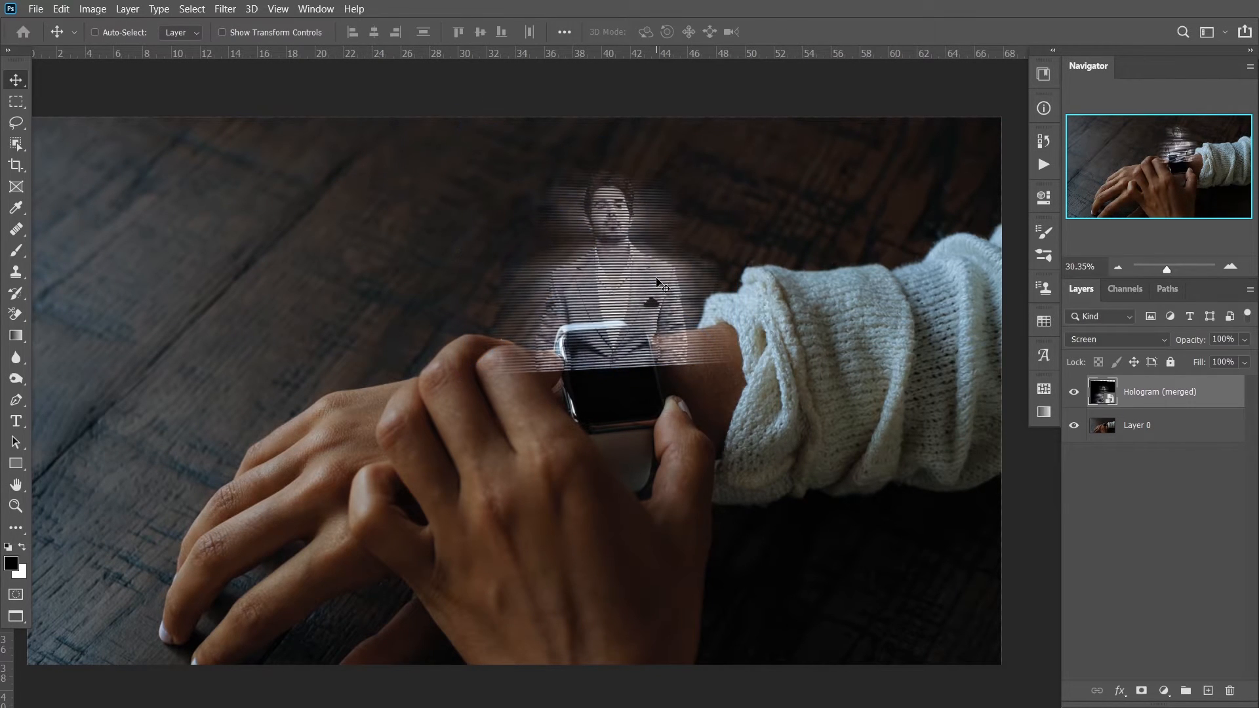
Duplicate the Hologram (merged) layer and nudge the copy slightly so its stripes are offset from the original's
{"action": "mouse_move", "coordinate": [567, 298]}
{"action": "left_mouse_down"}
{"action": "mouse_move", "coordinate": [599, 298]}
{"action": "mouse_move", "coordinate": [567, 298]}
{"action": "left_mouse_up"}
{"action": "left_click_drag", "start_coordinate": [843, 321], "coordinate": [860, 326]}
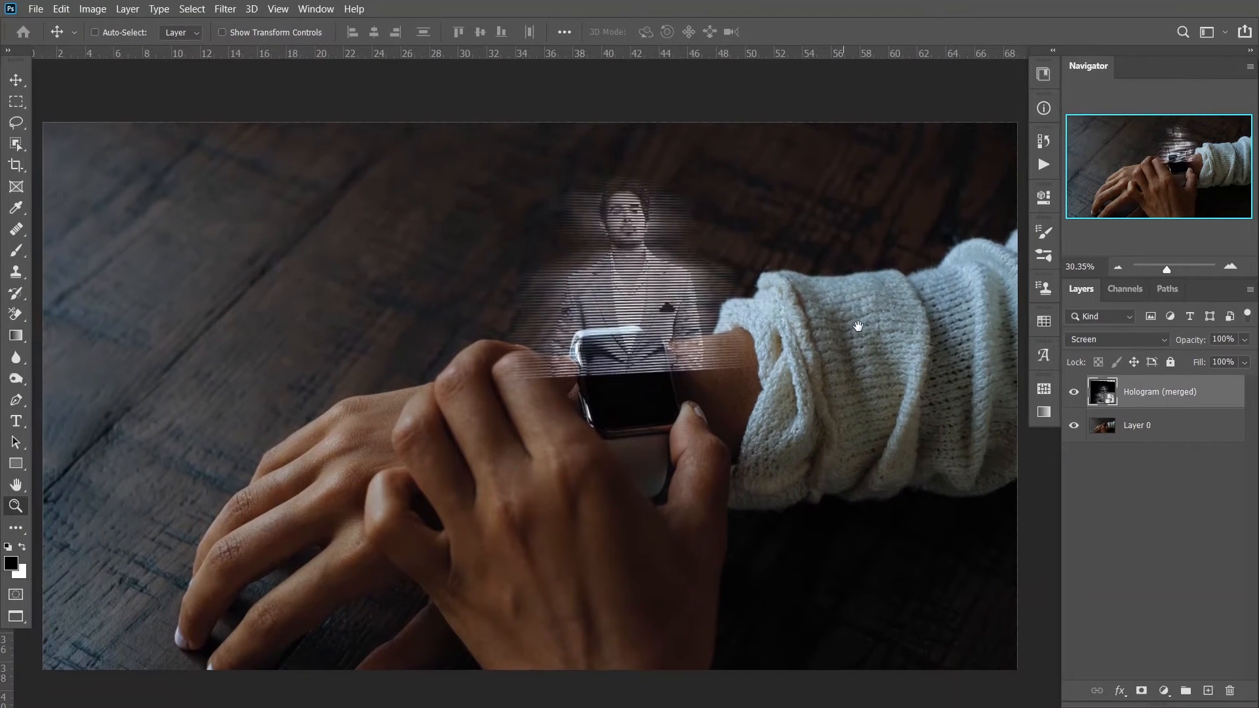
{"action": "left_click_drag", "start_coordinate": [682, 319], "coordinate": [712, 319]}
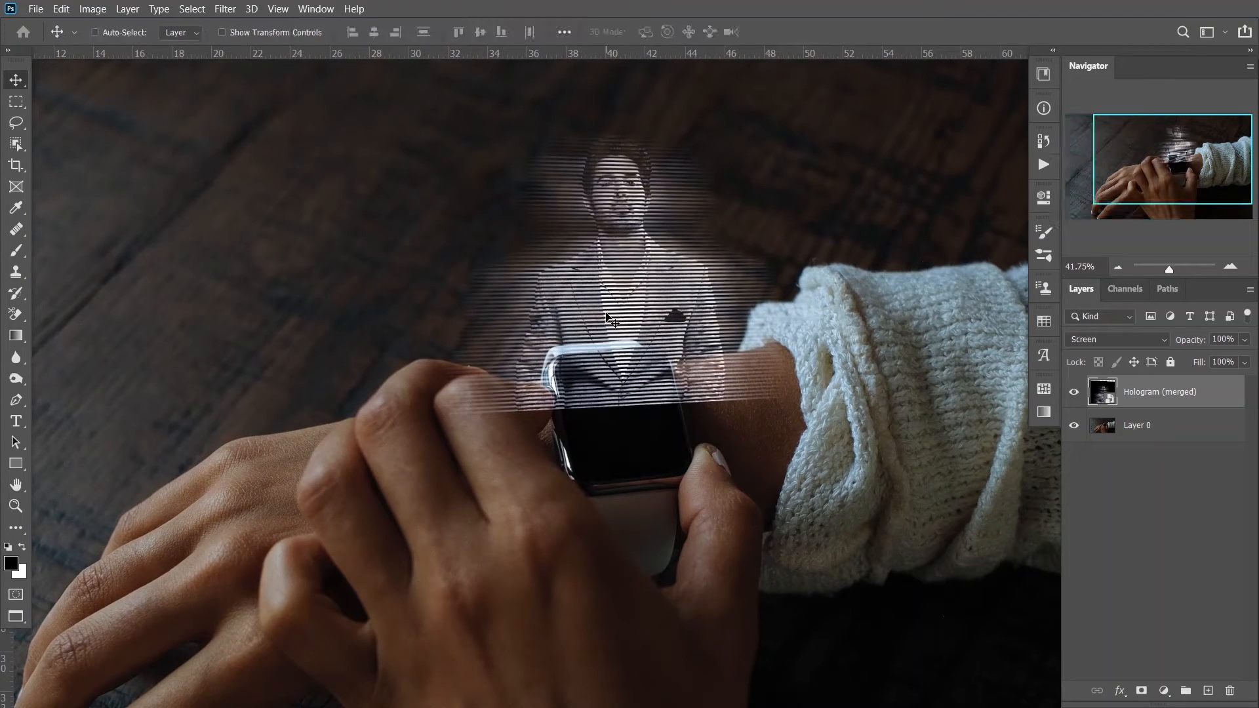
{"action": "left_click_drag", "start_coordinate": [598, 319], "coordinate": [640, 262]}
{"action": "left_click_drag", "start_coordinate": [628, 200], "coordinate": [663, 201]}
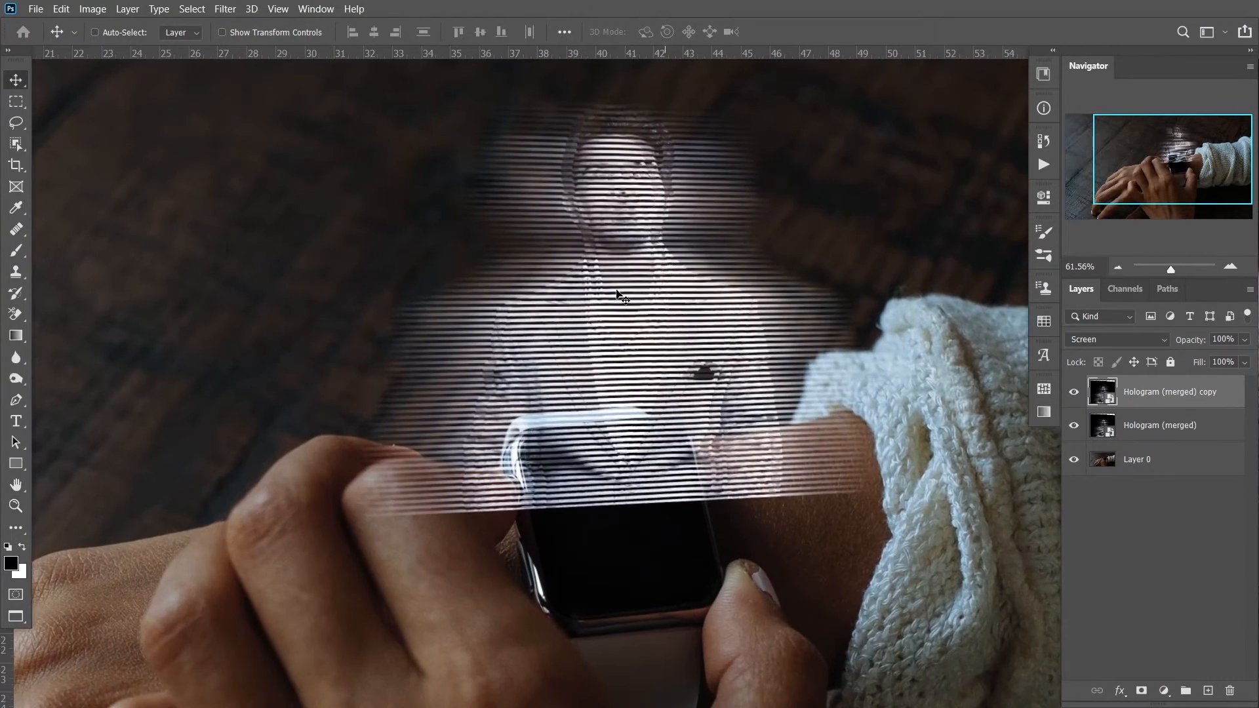
{"action": "left_click_drag", "start_coordinate": [619, 291], "coordinate": [617, 295]}
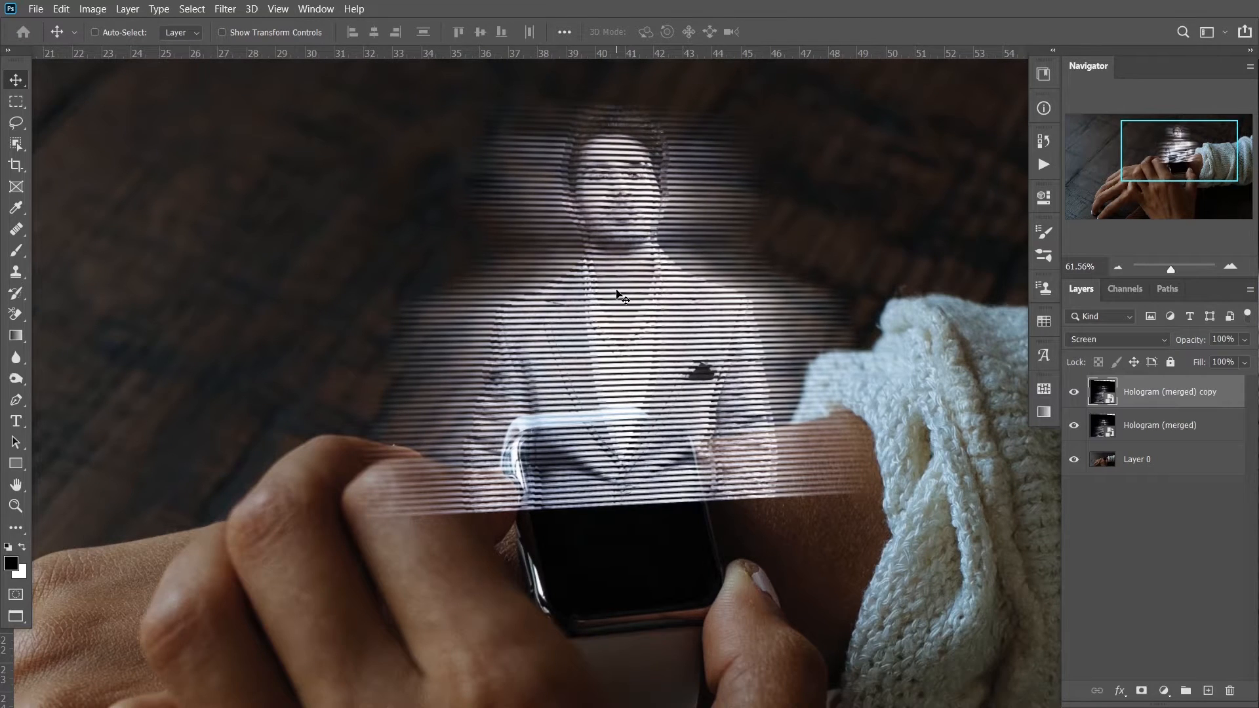
{"action": "key", "text": "Up"}
{"action": "key", "text": "Up"}
{"action": "key", "text": "Up"}
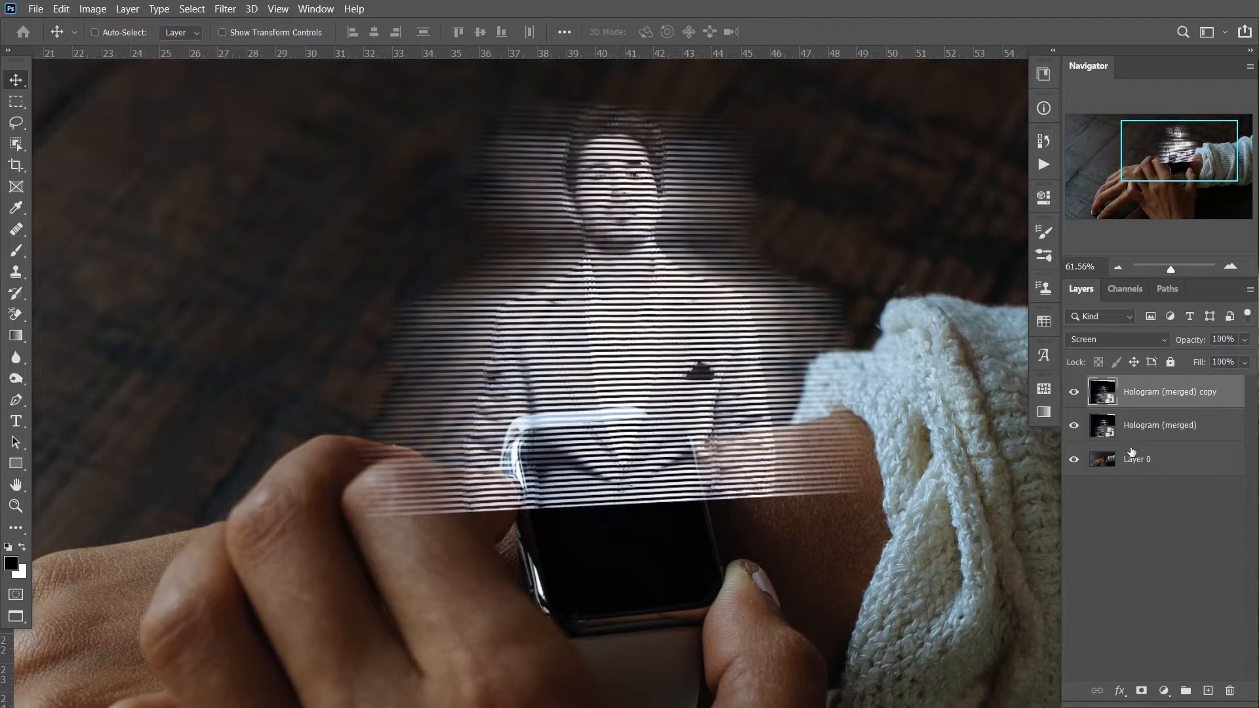
Reduce the opacity of the lower Hologram (merged) layer to 53%
{"action": "left_click", "coordinate": [1166, 431]}
{"action": "left_click_drag", "start_coordinate": [1223, 358], "coordinate": [1206, 356]}
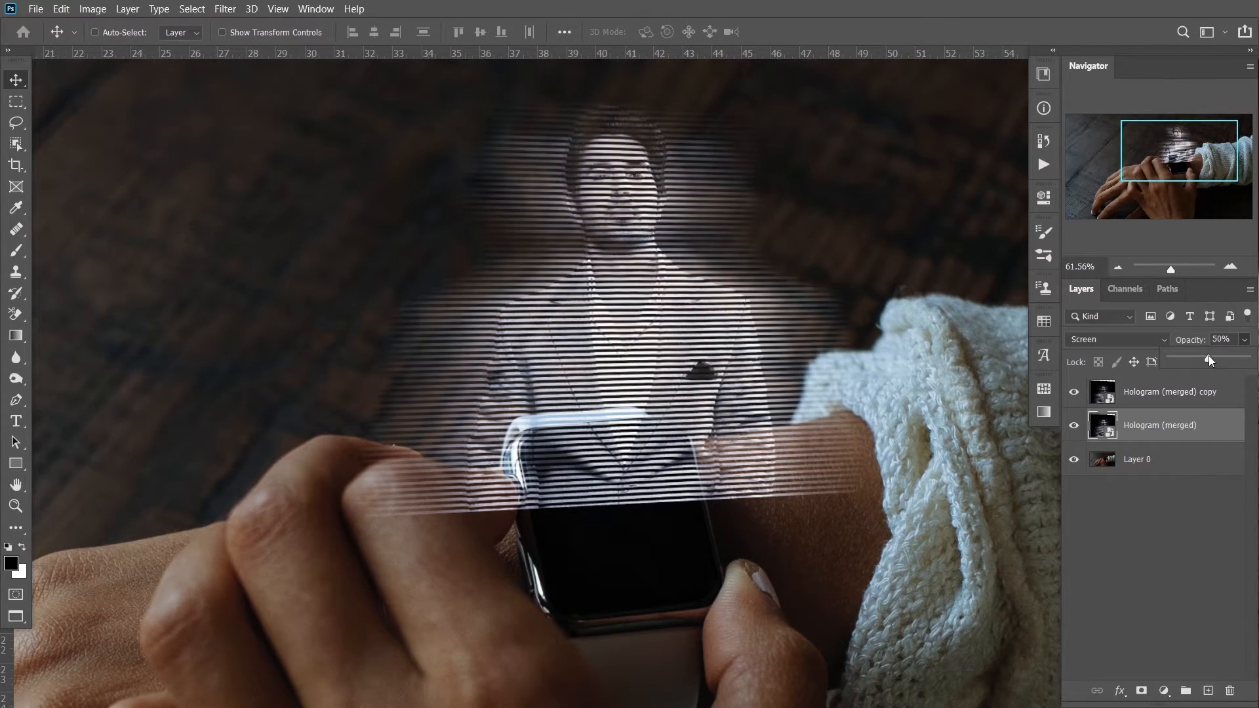
{"action": "left_click", "coordinate": [1167, 405]}
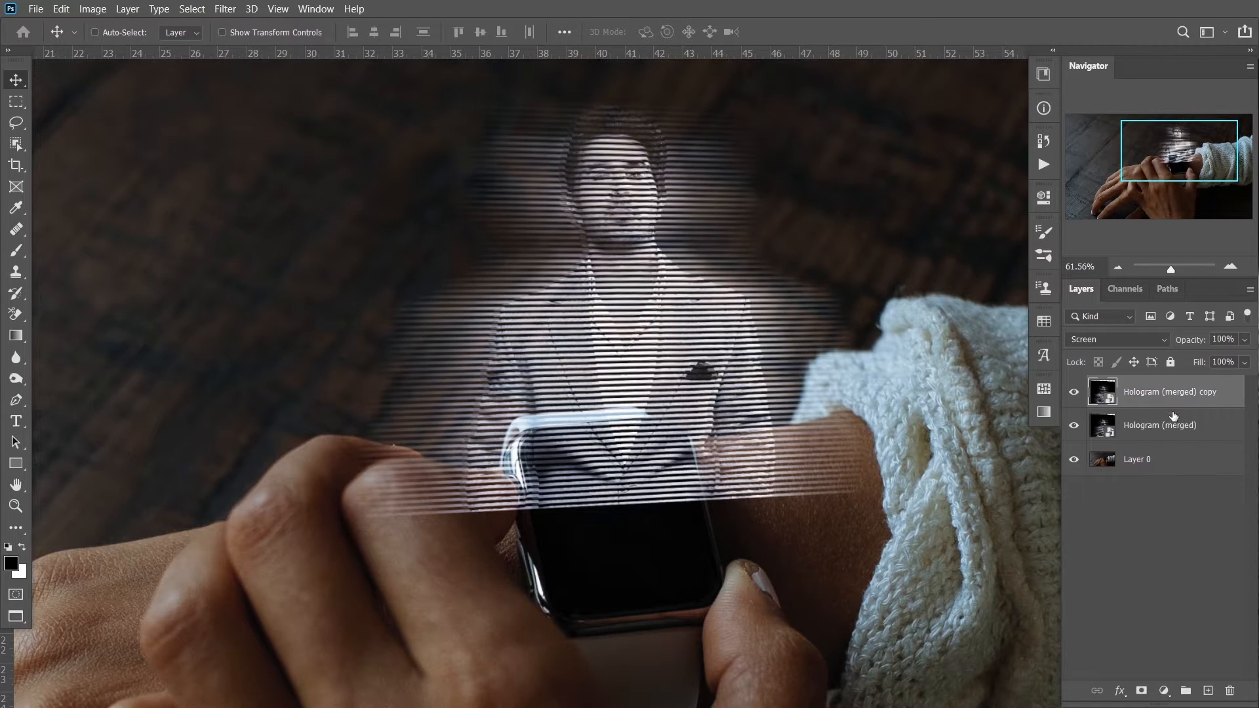
Clip a colorized Hue/Saturation adjustment with hue 187 and saturation 25 to the lower Hologram (merged) layer
{"action": "left_click", "coordinate": [1174, 432]}
{"action": "left_click", "coordinate": [1163, 690]}
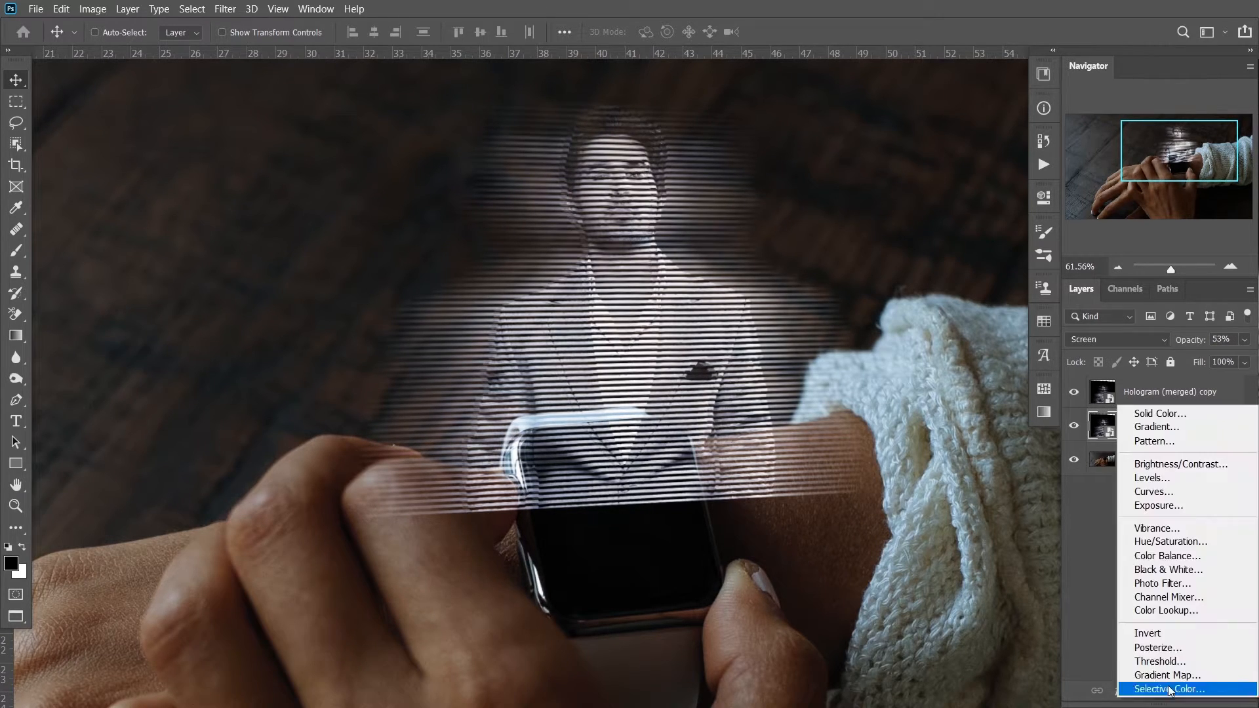
{"action": "left_click", "coordinate": [1181, 540]}
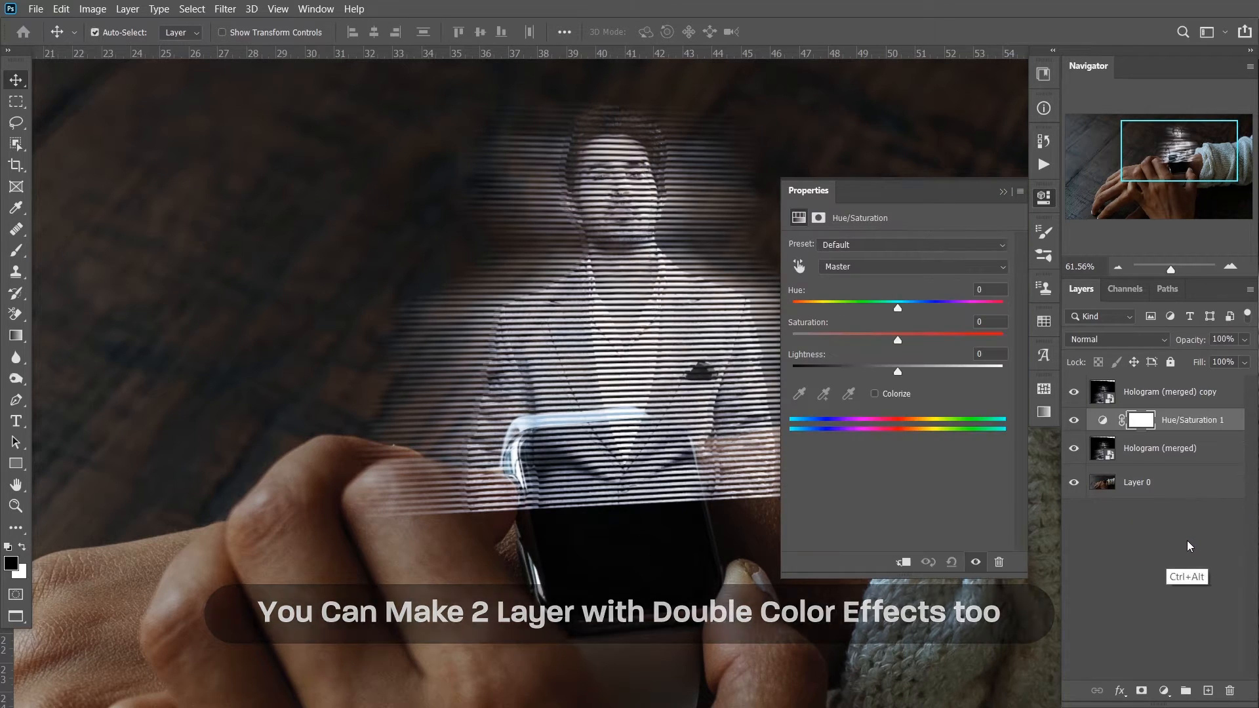
{"action": "left_click_drag", "start_coordinate": [898, 304], "coordinate": [884, 307]}
{"action": "left_click", "coordinate": [874, 393]}
{"action": "left_click_drag", "start_coordinate": [794, 307], "coordinate": [901, 319]}
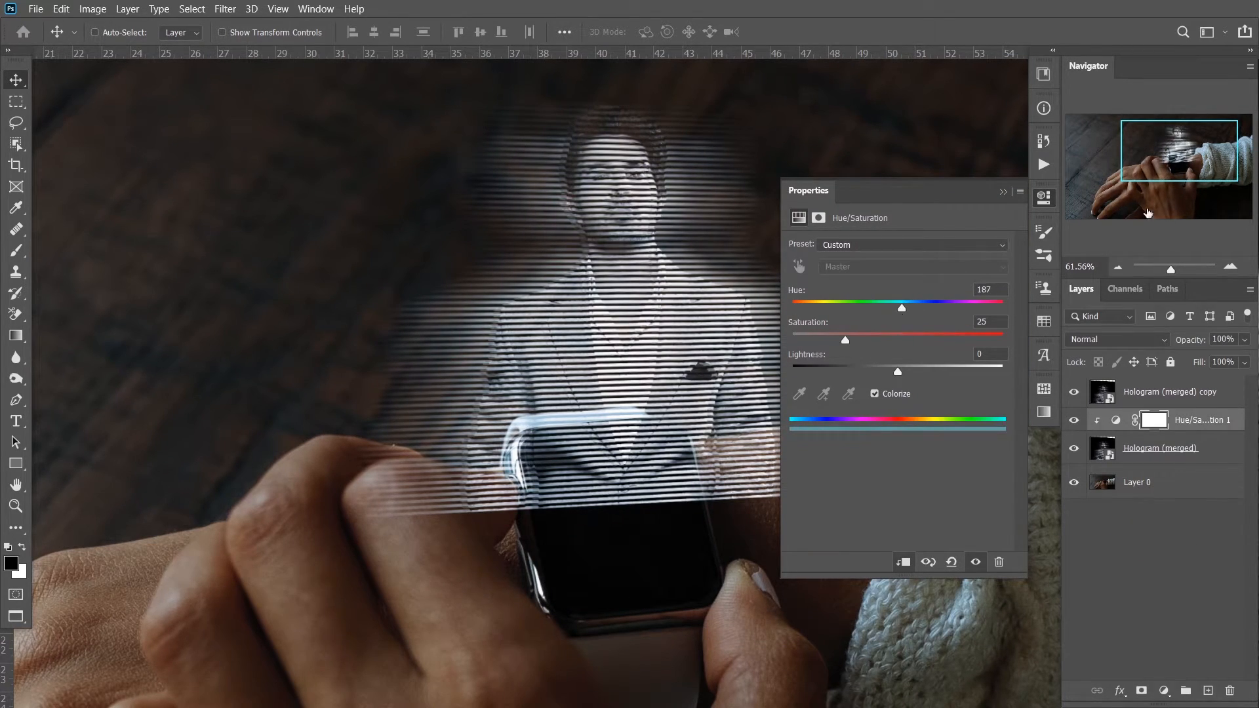
{"action": "left_click", "coordinate": [1002, 193]}
Group both hologram layers together with the clipped Hue/Saturation adjustment
{"action": "key", "text": "z"}
{"action": "left_click_drag", "start_coordinate": [843, 373], "coordinate": [818, 373]}
{"action": "left_click", "coordinate": [1210, 399]}
{"action": "left_click", "coordinate": [1198, 454], "text": "shift"}
{"action": "key", "text": "ctrl+g"}
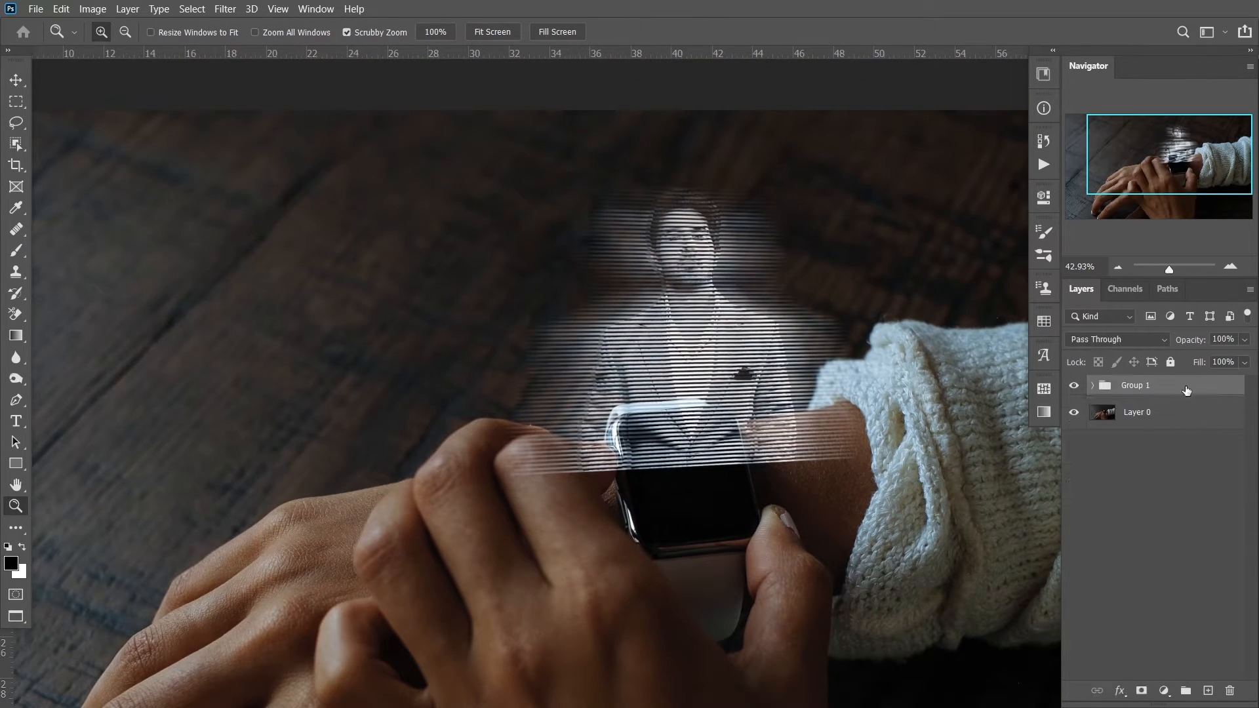
Paint soft blue light around the watch screen and hologram on the mask of the Color Fill 1 copy layer
{"action": "left_click", "coordinate": [1159, 423]}
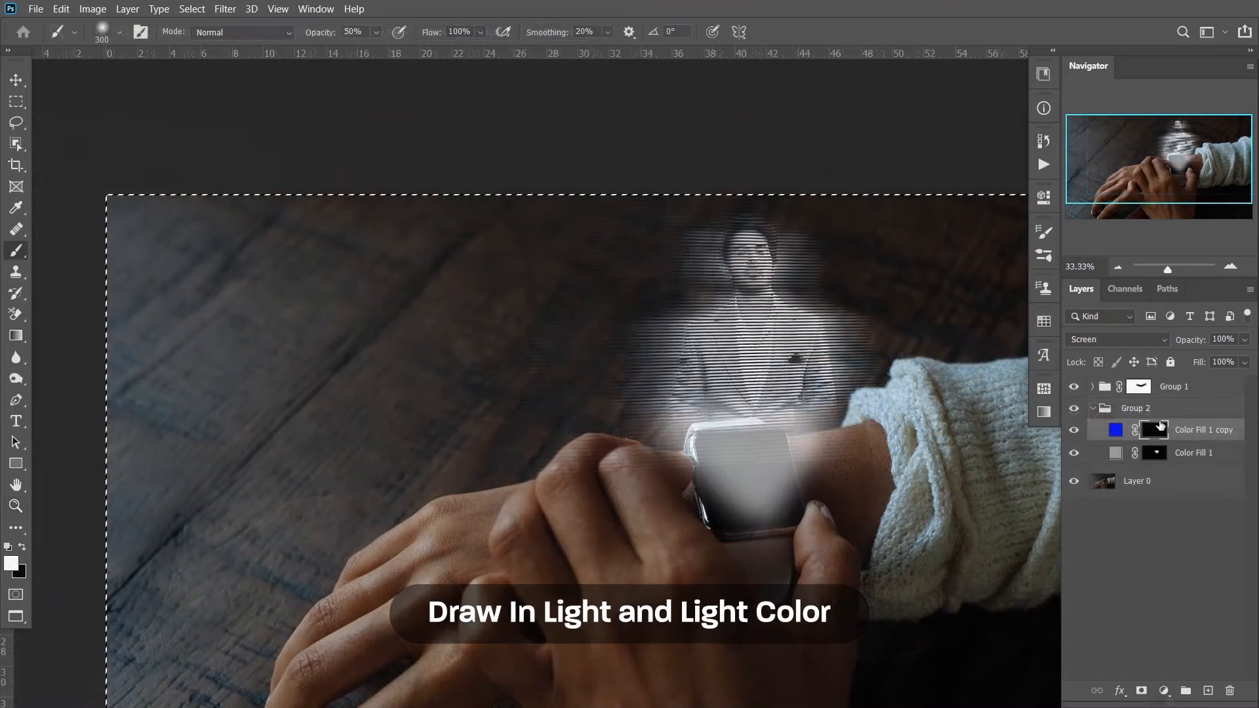
{"action": "mouse_move", "coordinate": [718, 502]}
{"action": "left_mouse_down"}
{"action": "mouse_move", "coordinate": [754, 498]}
{"action": "mouse_move", "coordinate": [776, 514]}
{"action": "mouse_move", "coordinate": [787, 499]}
{"action": "left_mouse_up"}
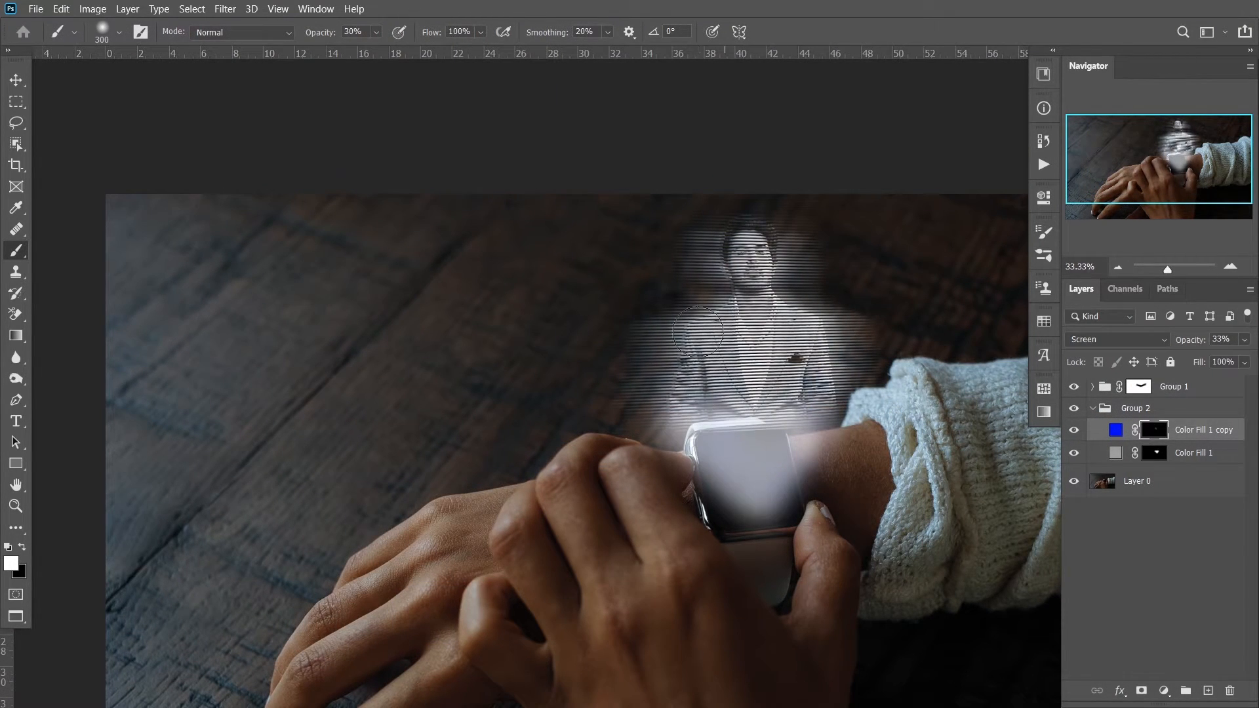
{"action": "key", "text": "bracketright"}
{"action": "key", "text": "bracketright"}
Add a white Solid Color fill layer above the blue fill in Group 2 and invert its mask to black
{"action": "left_click", "coordinate": [1164, 690]}
{"action": "left_click", "coordinate": [1159, 411]}
{"action": "left_click", "coordinate": [1057, 380]}
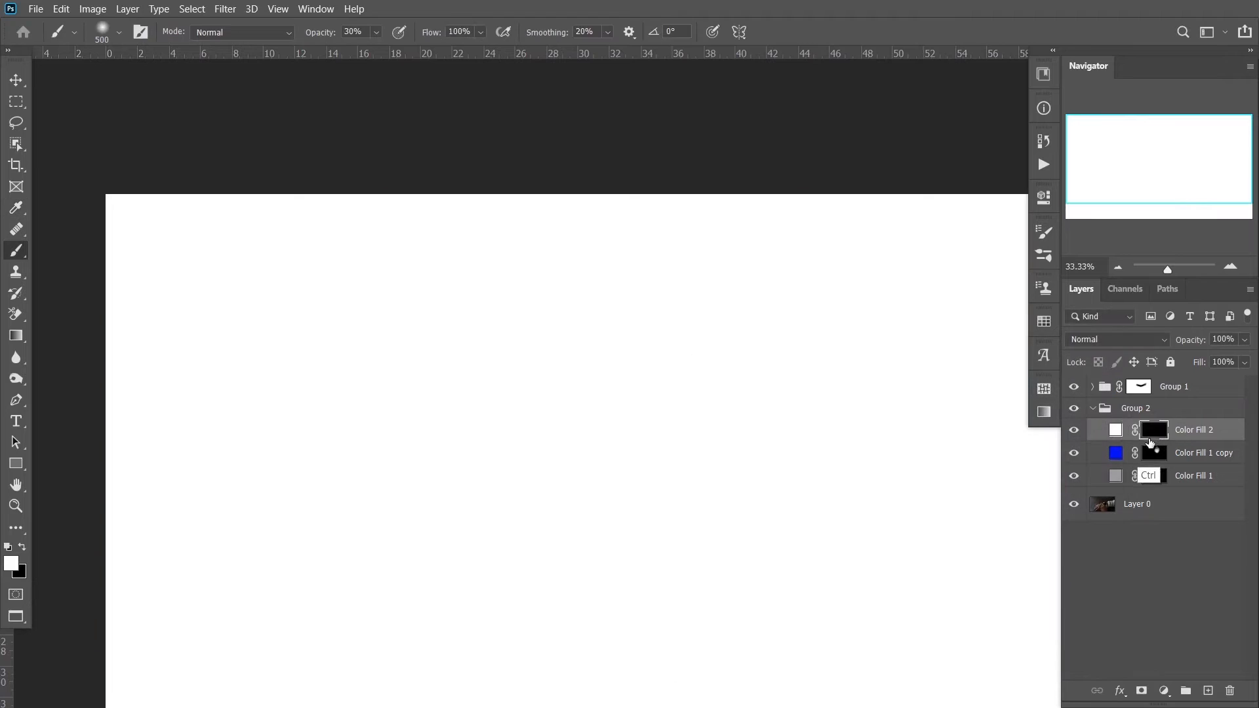
{"action": "key", "text": "ctrl+i"}
Paint a white glow over the watch face and hologram on the Color Fill 2 mask with a smaller brush at 12% opacity
{"action": "key", "text": "1"}
{"action": "key", "text": "bracketleft"}
{"action": "type", "text": "12"}
{"action": "mouse_move", "coordinate": [736, 427]}
{"action": "left_mouse_down"}
{"action": "mouse_move", "coordinate": [761, 501]}
{"action": "mouse_move", "coordinate": [774, 431]}
{"action": "mouse_move", "coordinate": [732, 426]}
{"action": "mouse_move", "coordinate": [743, 460]}
{"action": "mouse_move", "coordinate": [757, 426]}
{"action": "mouse_move", "coordinate": [737, 459]}
{"action": "mouse_move", "coordinate": [775, 426]}
{"action": "mouse_move", "coordinate": [768, 522]}
{"action": "mouse_move", "coordinate": [765, 474]}
{"action": "mouse_move", "coordinate": [757, 481]}
{"action": "mouse_move", "coordinate": [702, 417]}
{"action": "mouse_move", "coordinate": [697, 295]}
{"action": "mouse_move", "coordinate": [700, 368]}
{"action": "mouse_move", "coordinate": [681, 326]}
{"action": "mouse_move", "coordinate": [749, 315]}
{"action": "mouse_move", "coordinate": [827, 333]}
{"action": "left_mouse_up"}
{"action": "key", "text": "bracketleft"}
{"action": "left_click_drag", "start_coordinate": [728, 261], "coordinate": [767, 270]}
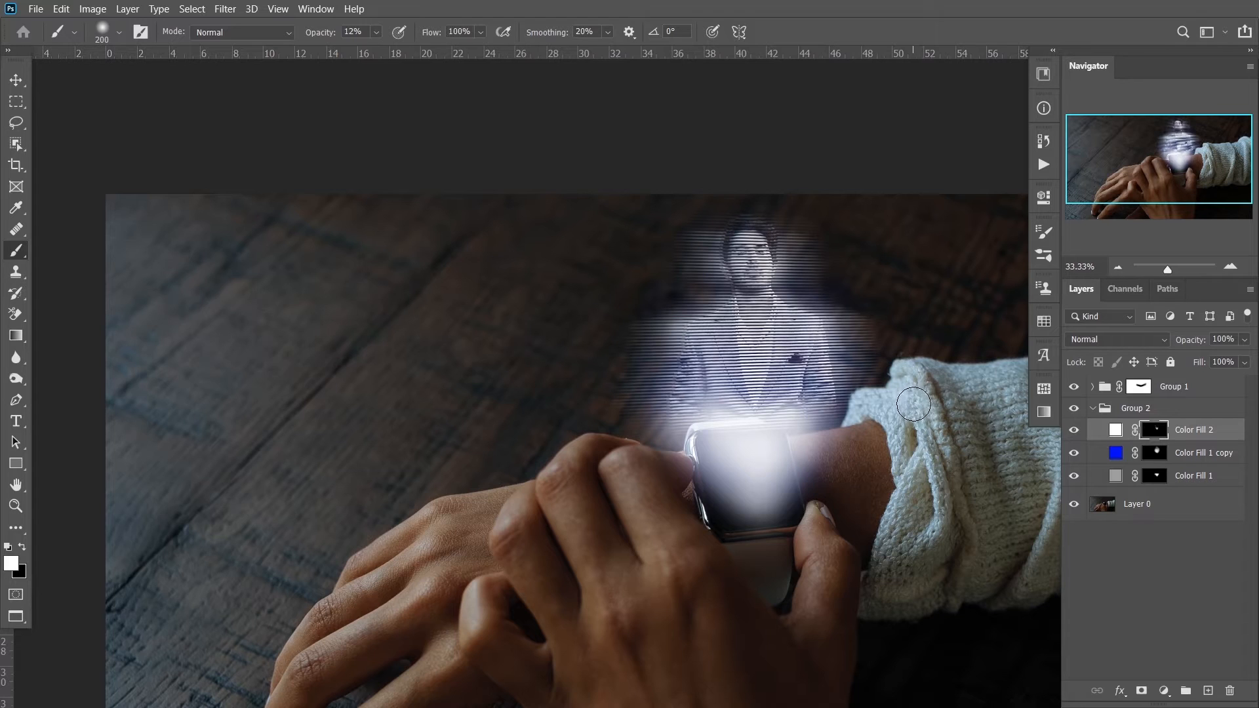
Group the hologram group (Group 1) and the light group (Group 2) together into one parent group
{"action": "left_click", "coordinate": [856, 451], "text": "alt"}
{"action": "left_click", "coordinate": [855, 451], "text": "alt"}
{"action": "left_click_drag", "start_coordinate": [843, 447], "coordinate": [726, 383]}
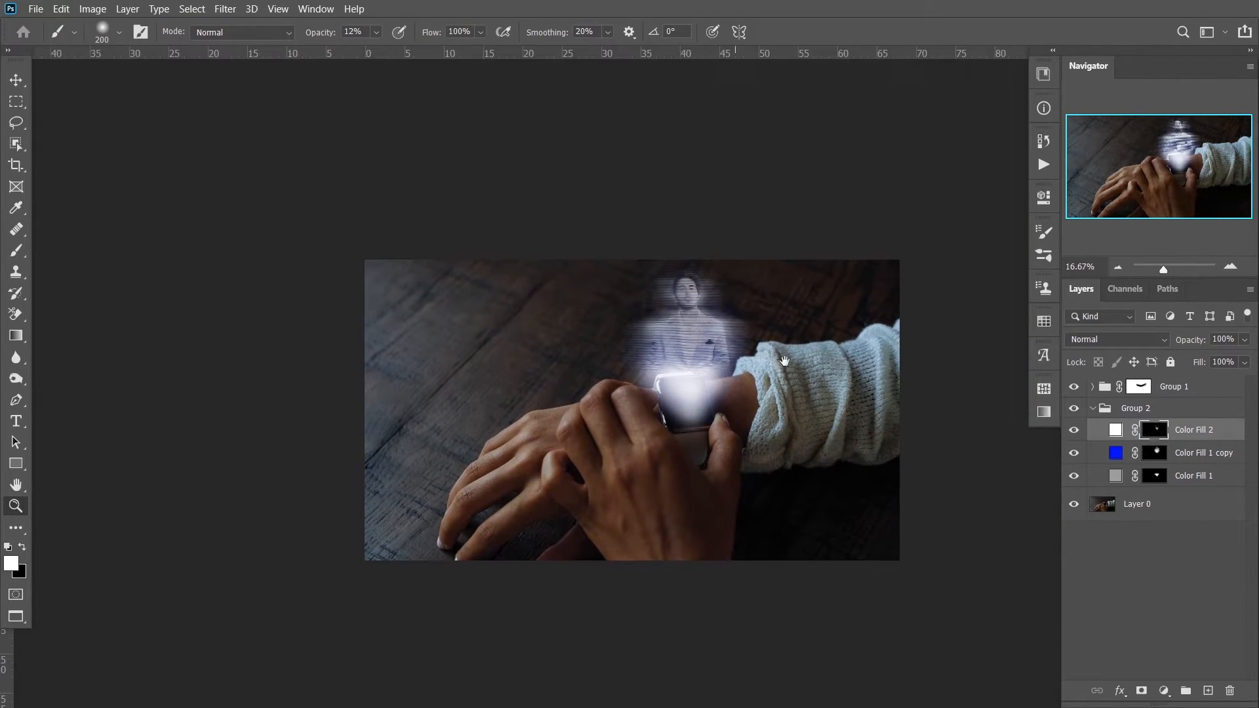
{"action": "left_click", "coordinate": [1093, 387]}
{"action": "left_click", "coordinate": [1151, 414]}
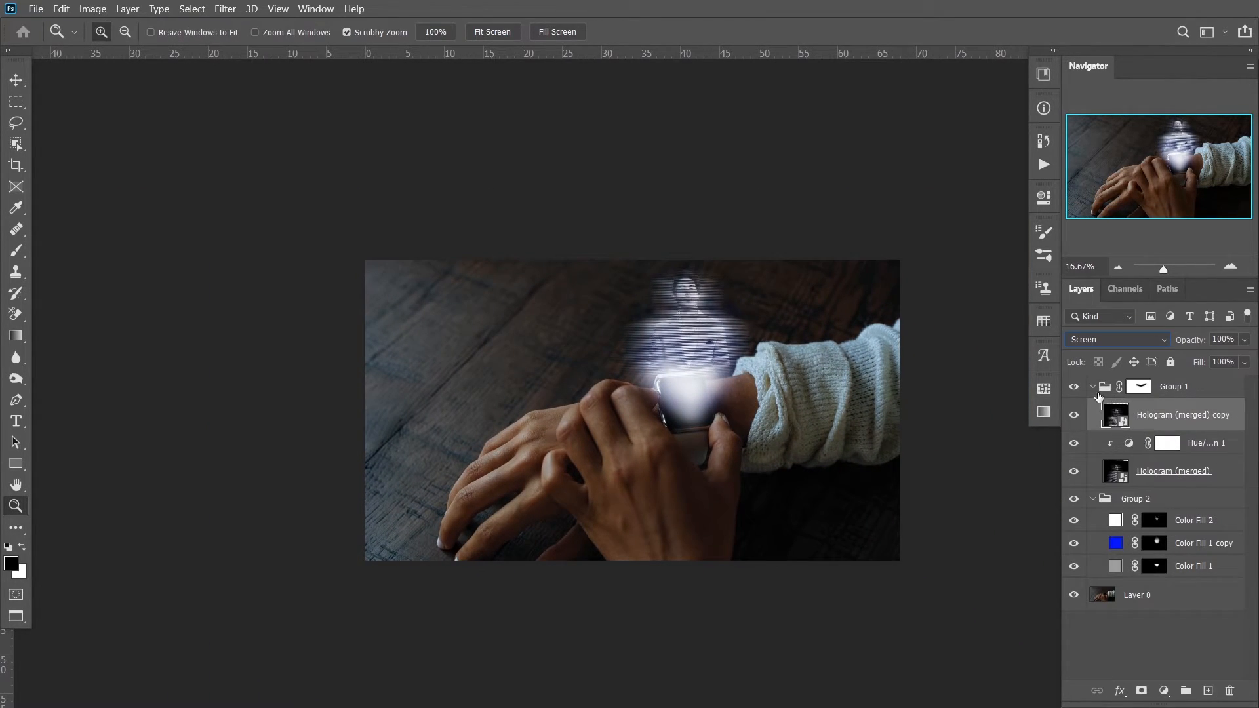
{"action": "left_click", "coordinate": [1092, 387]}
{"action": "left_click", "coordinate": [1092, 407]}
{"action": "left_click", "coordinate": [1157, 410], "text": "ctrl"}
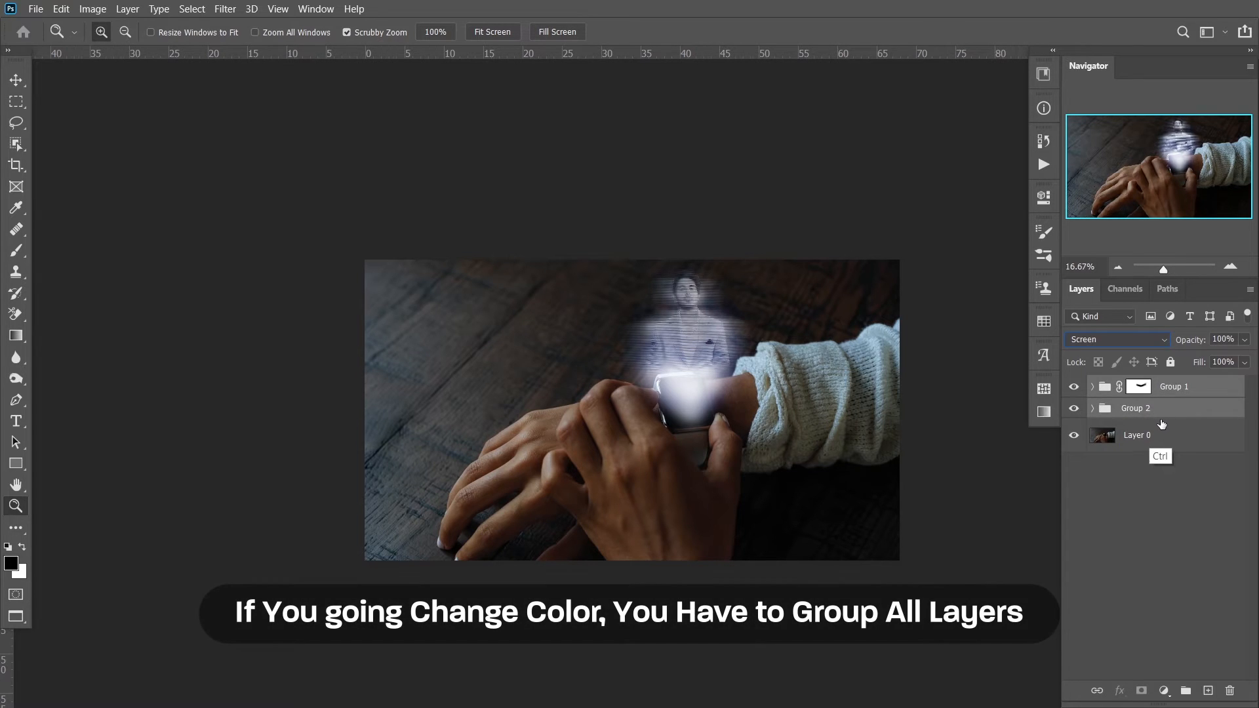
{"action": "key", "text": "ctrl+g"}
Rename the new parent group as Hologram and set its blend mode to Screen
{"action": "double_click", "coordinate": [1135, 386]}
{"action": "type", "text": "Hologram"}
{"action": "key", "text": "Return"}
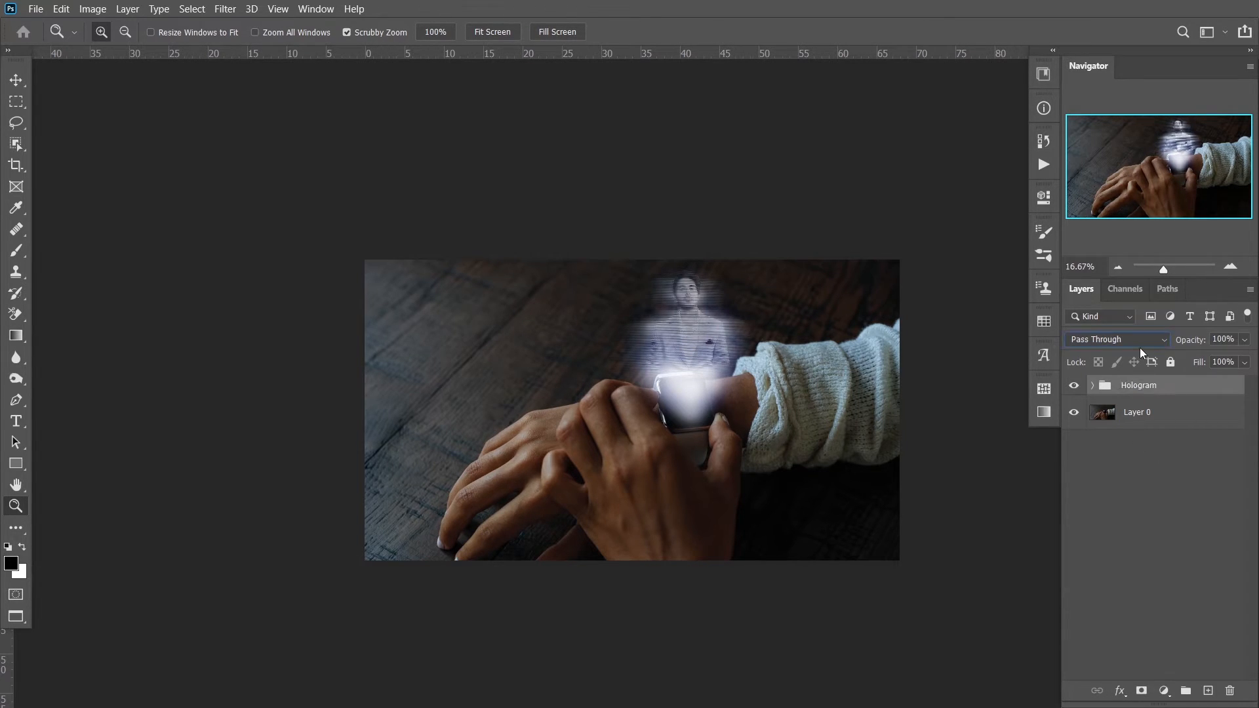
{"action": "left_click", "coordinate": [1138, 340]}
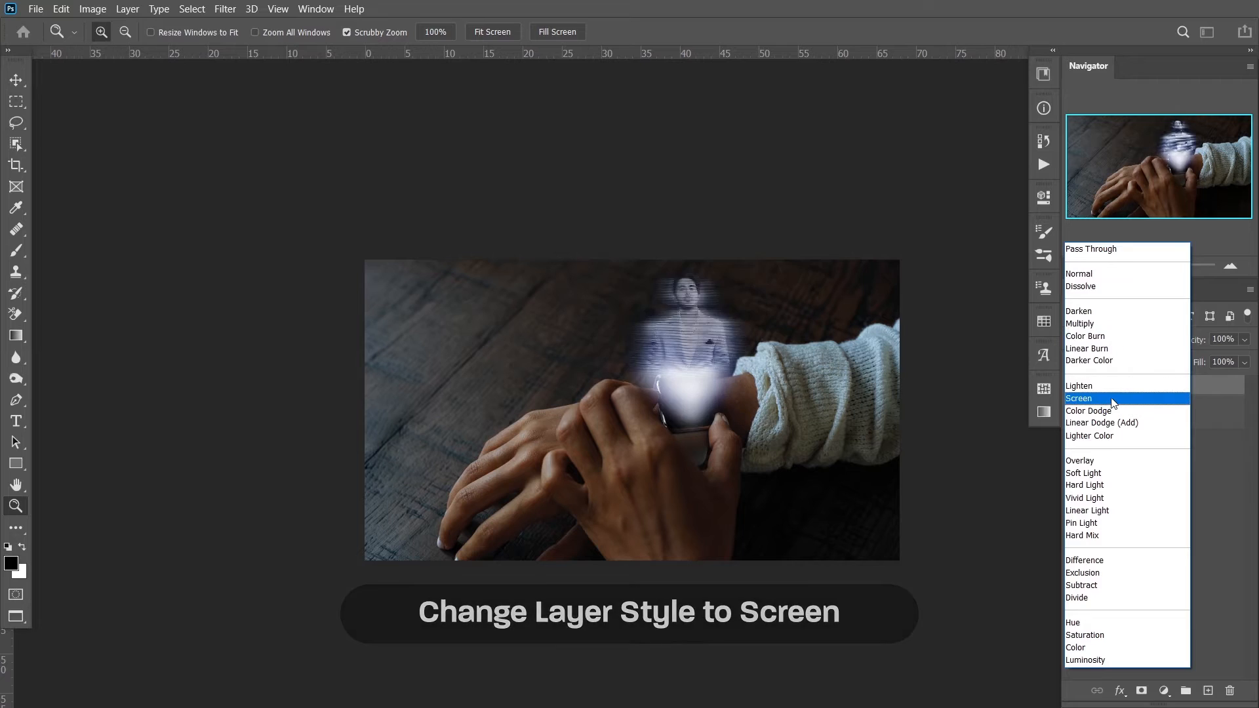
{"action": "left_click", "coordinate": [1112, 399]}
Add a Hue/Saturation adjustment layer above Group 1 inside the Hologram group
{"action": "left_click", "coordinate": [1121, 412]}
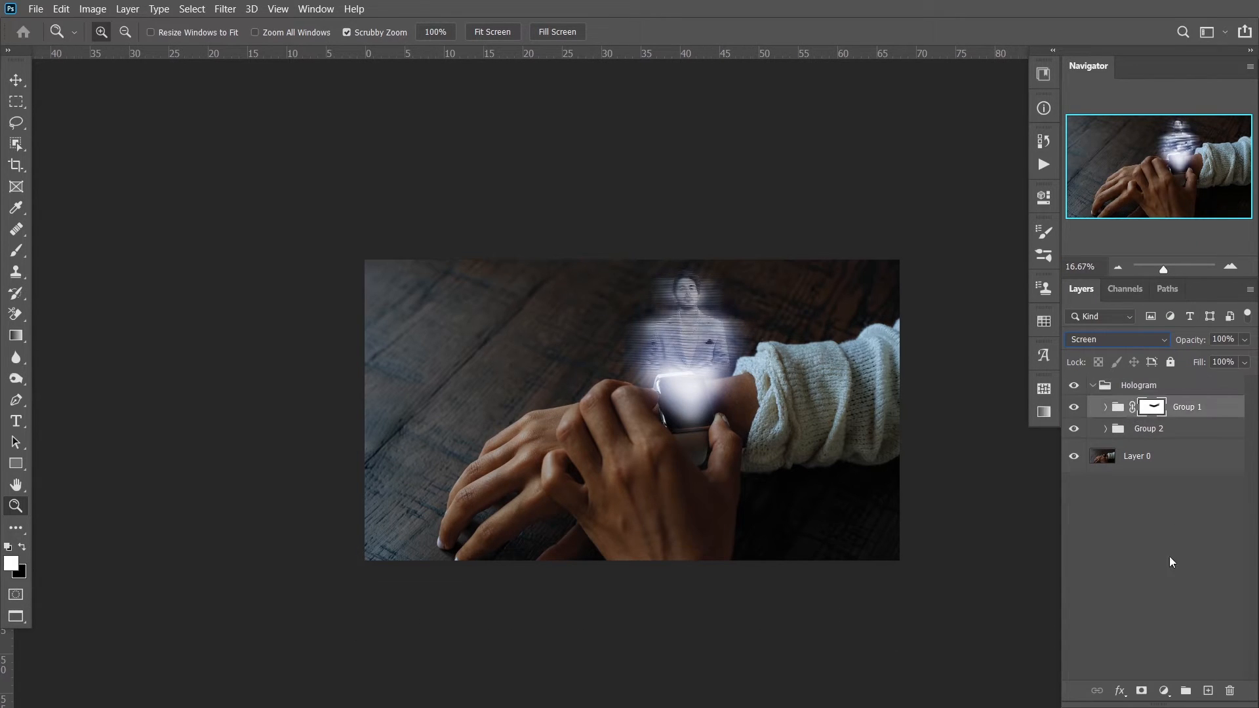
{"action": "left_click", "coordinate": [1165, 690]}
{"action": "left_click", "coordinate": [1154, 493]}
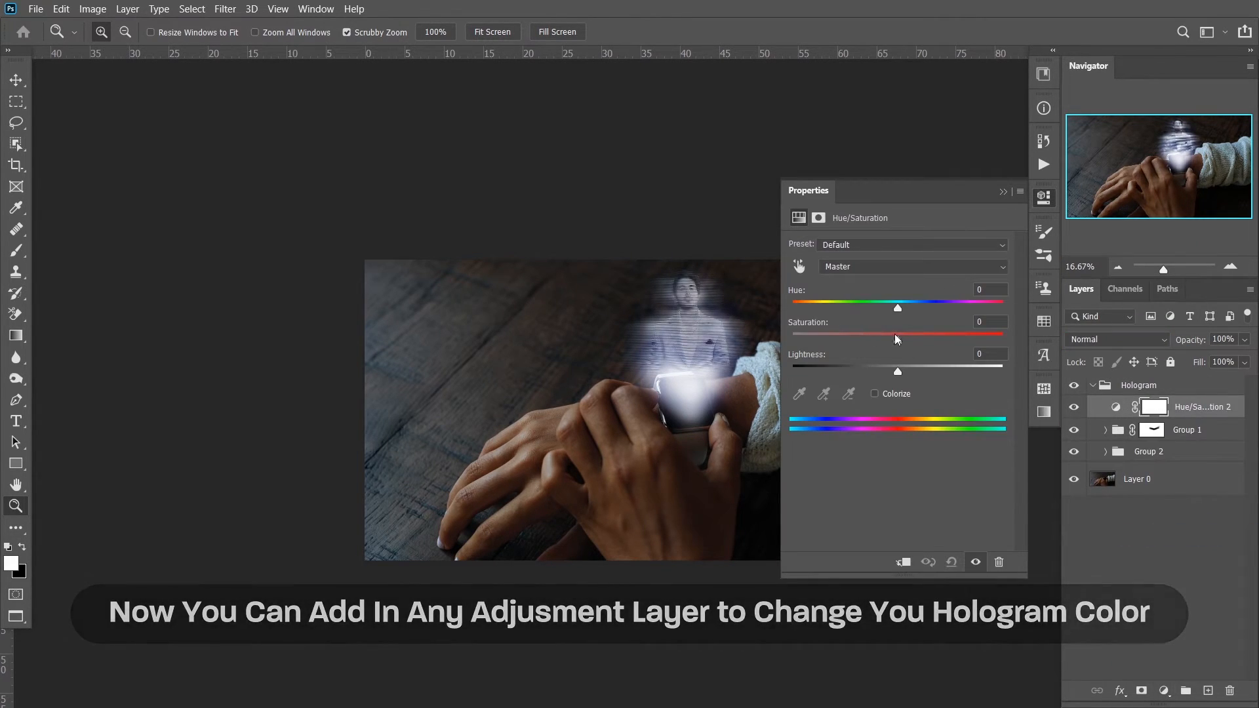
Try colorizing the hologram with hue 205 and saturation 38 in the new Hue/Saturation adjustment
{"action": "left_click", "coordinate": [880, 388]}
{"action": "left_click_drag", "start_coordinate": [807, 304], "coordinate": [921, 312]}
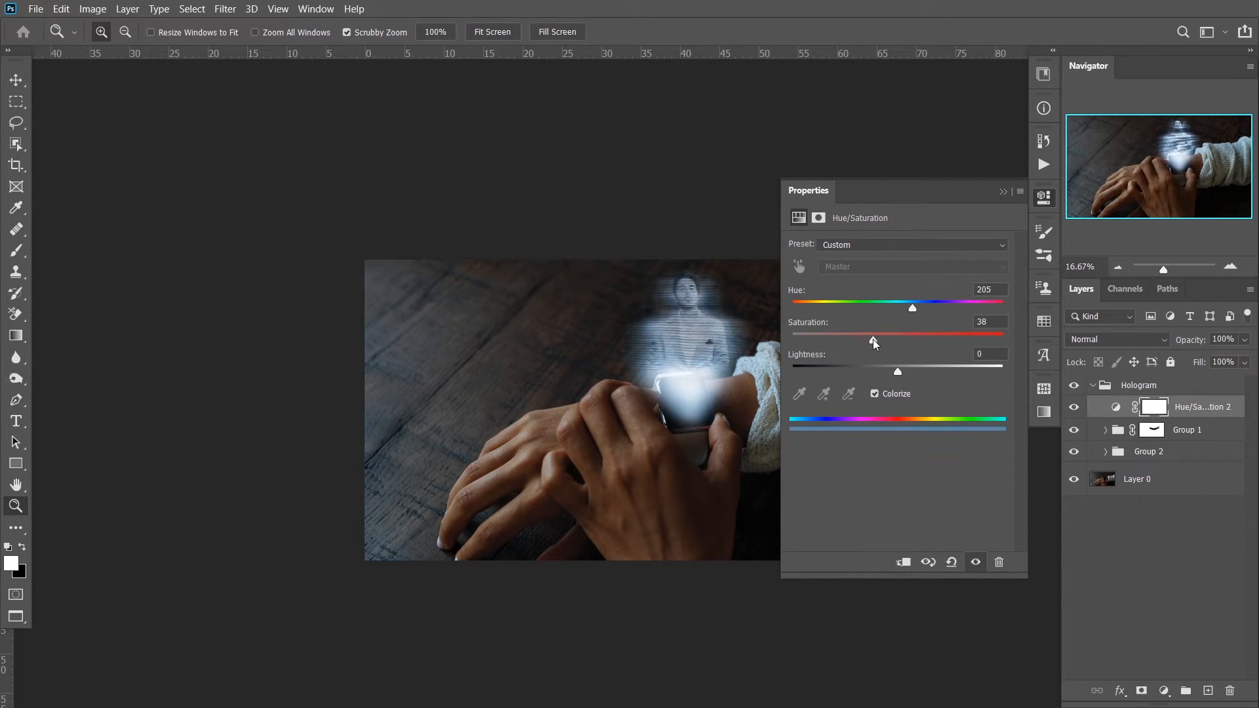
{"action": "left_click", "coordinate": [879, 395]}
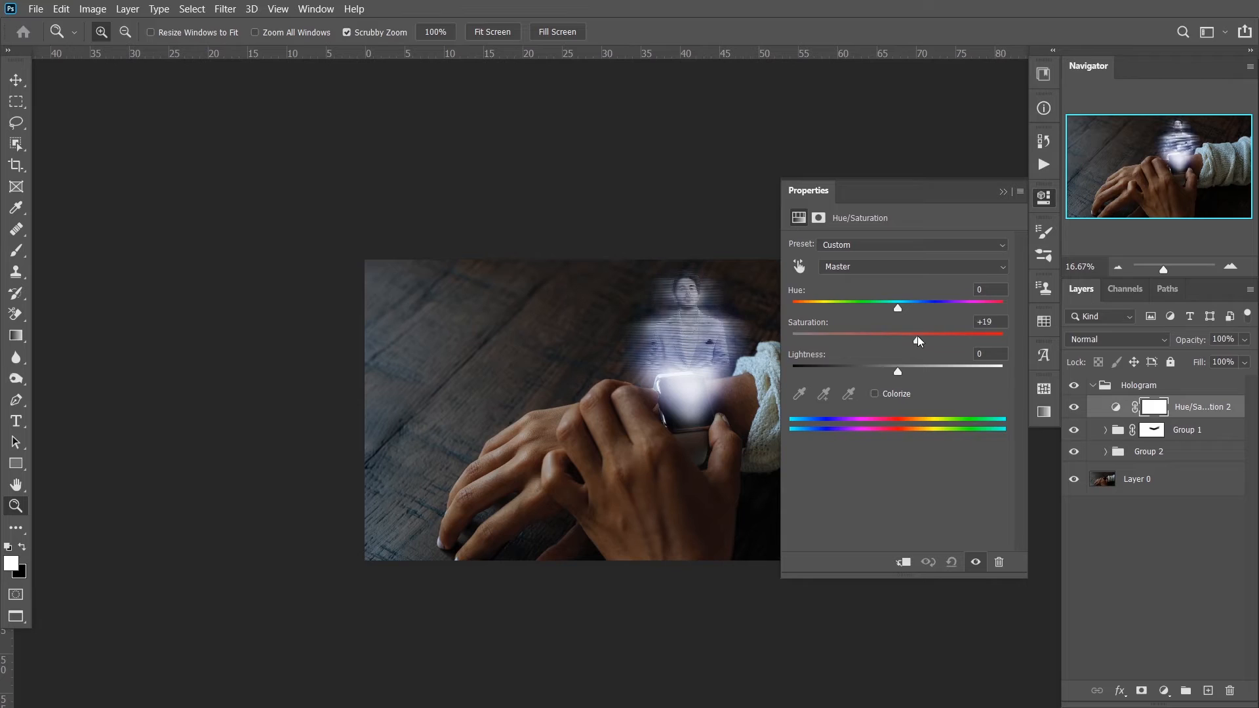
Set the adjustment's hue to -12 and saturation to +2 without colorizing, and collapse the Hologram group
{"action": "left_click_drag", "start_coordinate": [901, 341], "coordinate": [884, 307]}
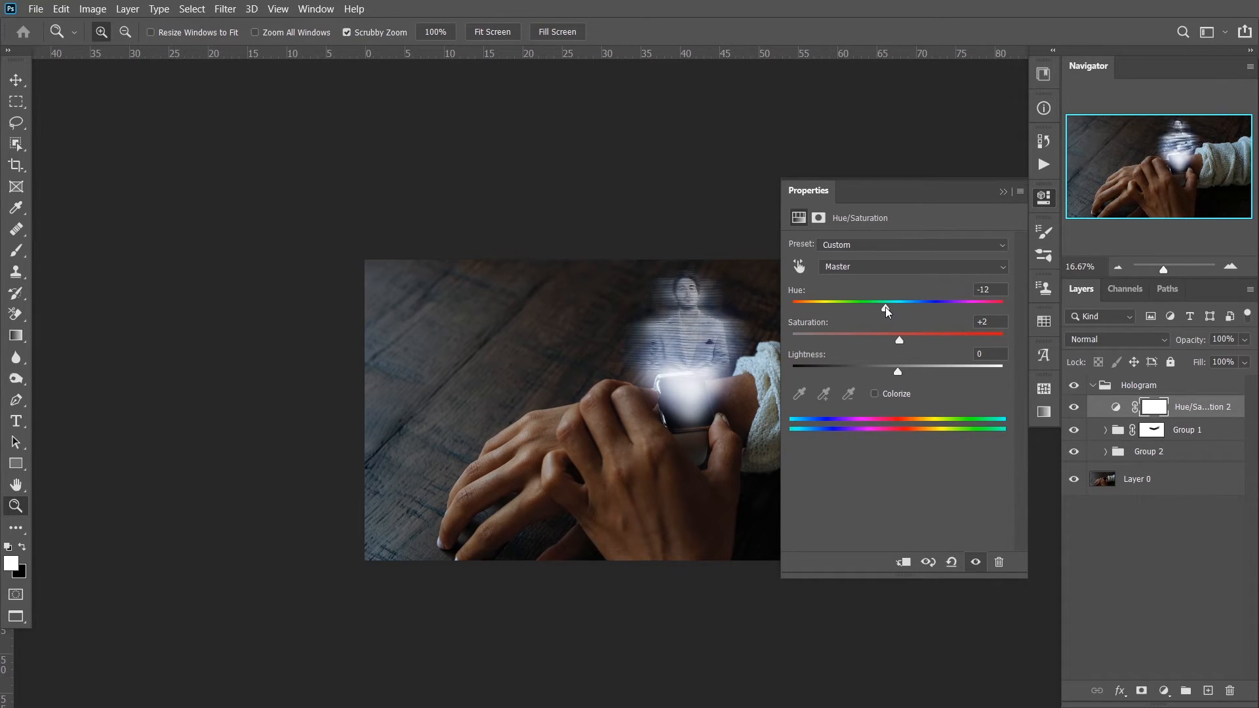
{"action": "left_click", "coordinate": [1003, 192]}
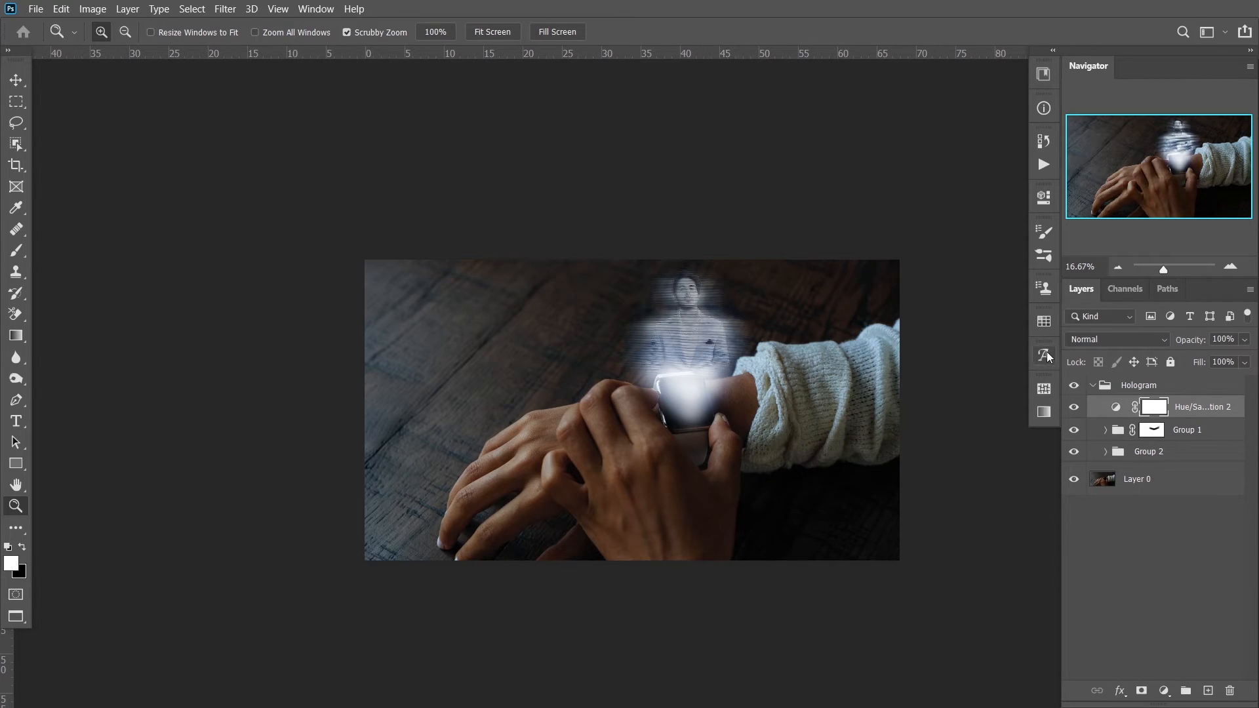
{"action": "left_click_drag", "start_coordinate": [811, 373], "coordinate": [848, 390]}
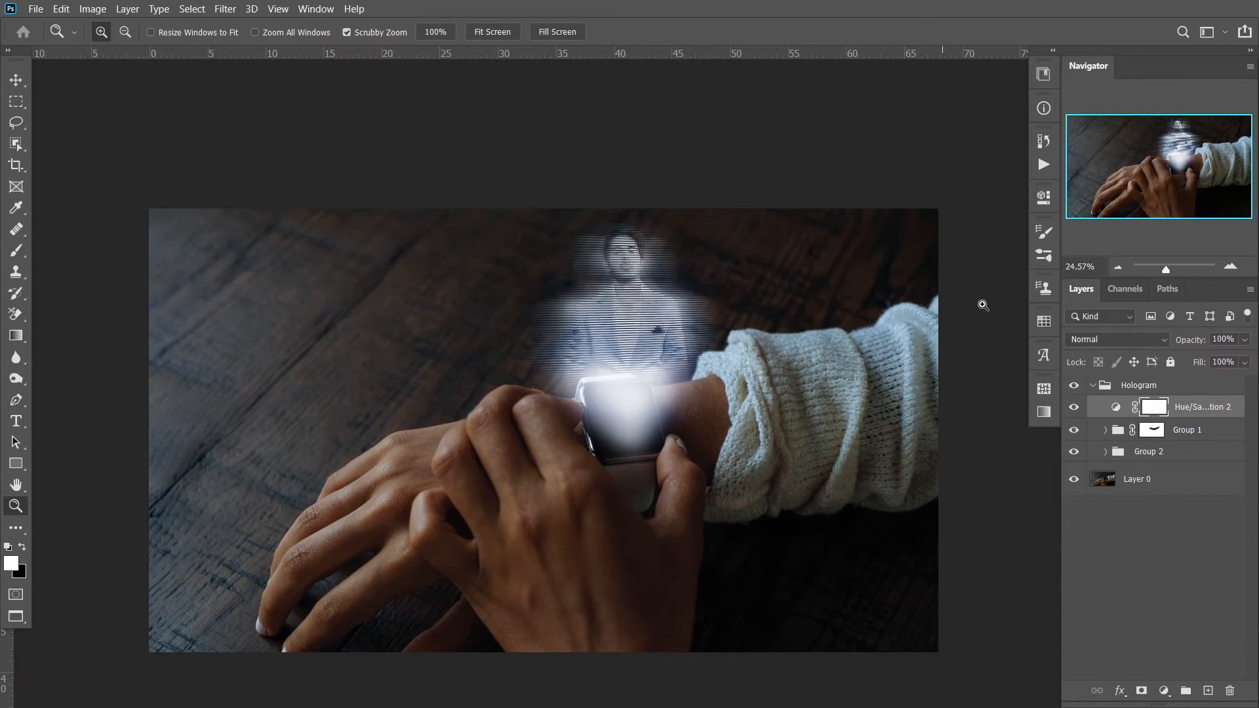
{"action": "left_click", "coordinate": [1092, 386]}
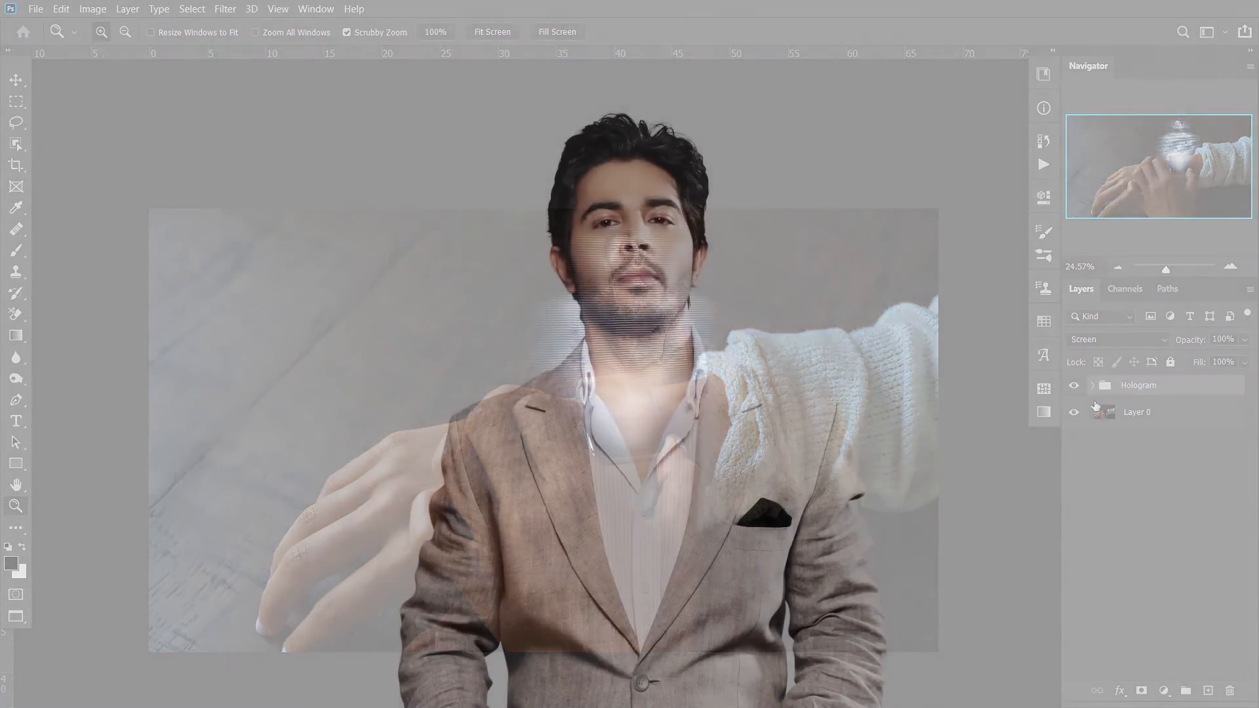